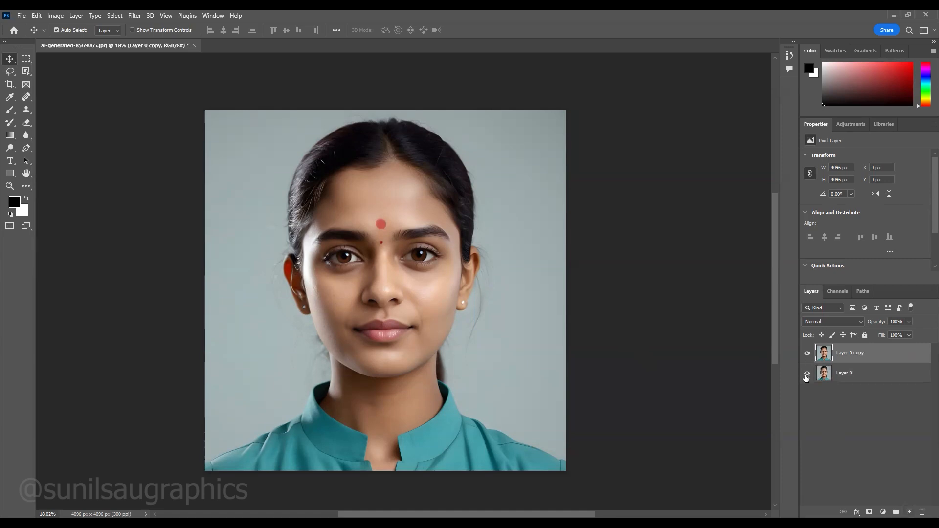
# - Hide Layer 0 and add a Hue/Saturation adjustment layer with Saturation set to -100
pyautogui.click(806, 374)
pyautogui.click(884, 510)
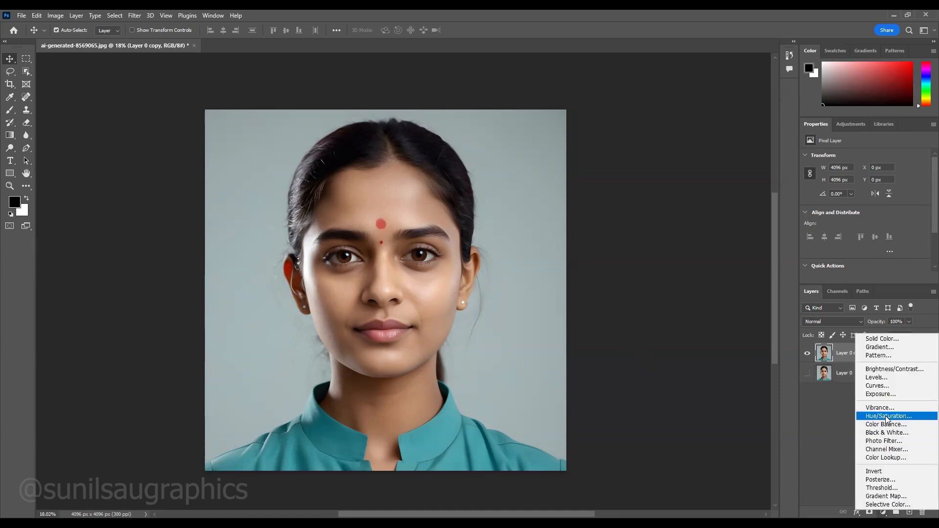
pyautogui.click(886, 416)
pyautogui.moveTo(866, 212); pyautogui.dragTo(801, 214)
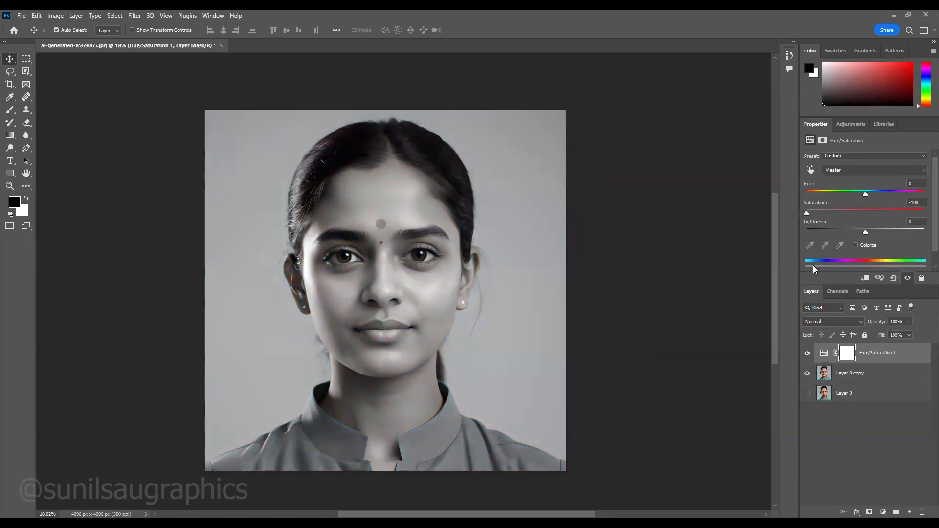
pyautogui.moveTo(865, 232)
pyautogui.mouseDown()
pyautogui.moveTo(873, 230)
pyautogui.moveTo(864, 234)
pyautogui.mouseUp()
pyautogui.click(680, 290)
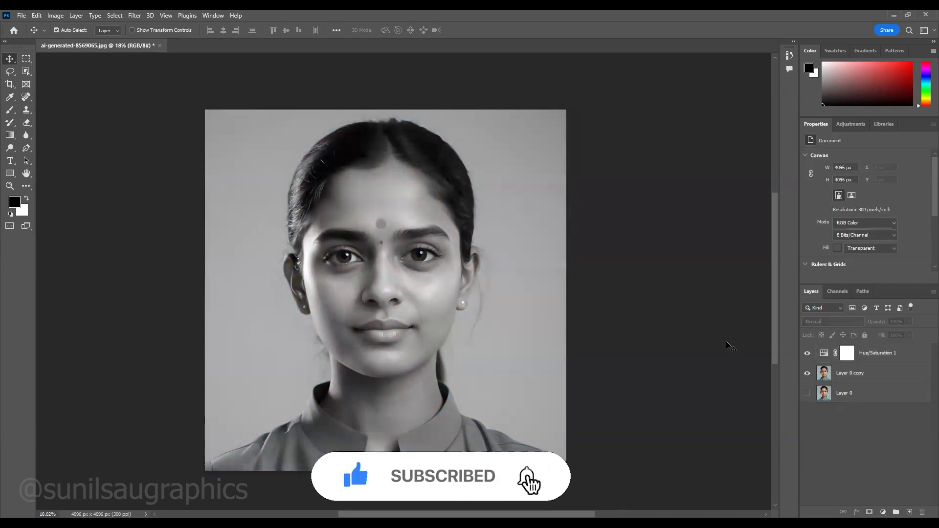
# - Add a Levels adjustment layer directly above Layer 0 copy and adjust its midtones
pyautogui.click(871, 377)
pyautogui.click(883, 511)
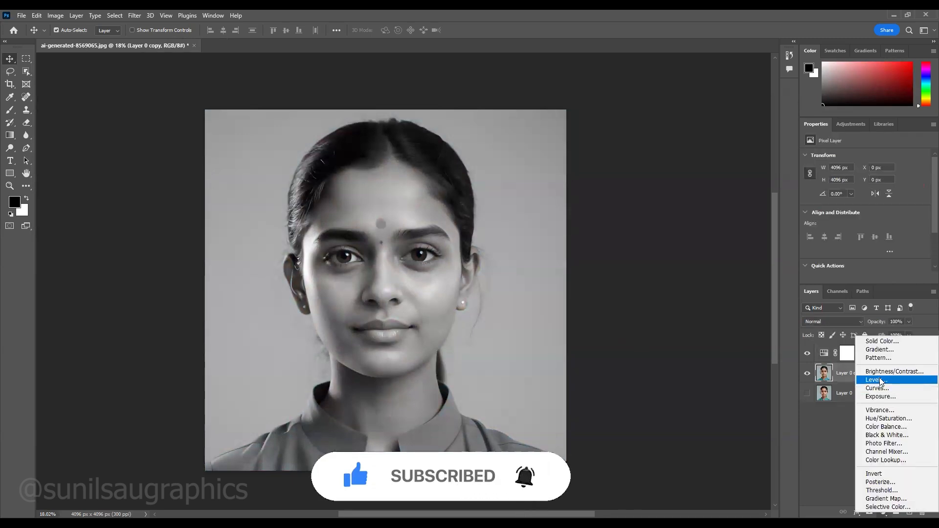
pyautogui.click(868, 380)
pyautogui.moveTo(873, 227)
pyautogui.mouseDown()
pyautogui.moveTo(884, 230)
pyautogui.moveTo(857, 235)
pyautogui.moveTo(868, 236)
pyautogui.mouseUp()
# - Add a Brightness/Contrast adjustment layer above Levels and fine-tune the portrait's brightness and contrast
pyautogui.click(883, 512)
pyautogui.click(880, 371)
pyautogui.moveTo(863, 183); pyautogui.dragTo(858, 184)
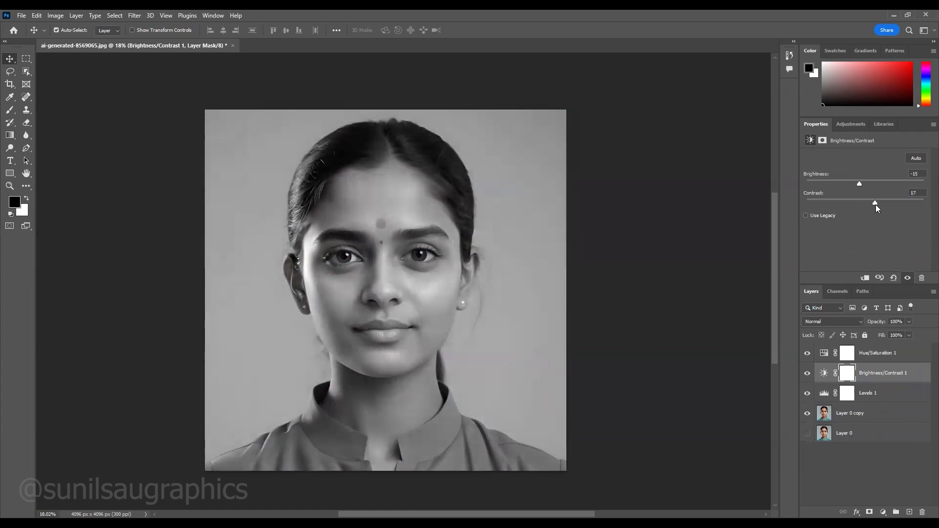
pyautogui.moveTo(860, 186)
pyautogui.mouseDown()
pyautogui.moveTo(881, 205)
pyautogui.moveTo(868, 187)
pyautogui.mouseUp()
# - Invert the colours of Layer 0 copy and set its blend mode to Color Dodge
pyautogui.click(842, 414)
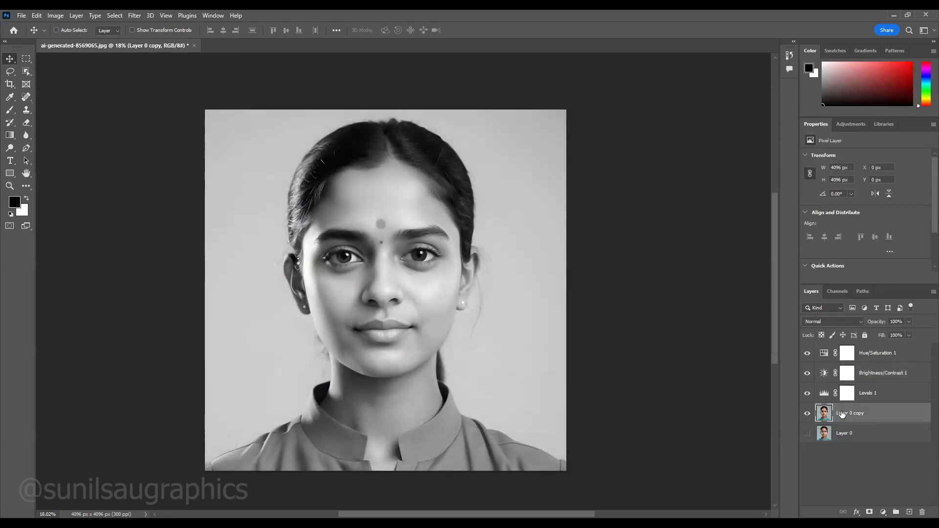
pyautogui.hotkey('ctrl', 'i')
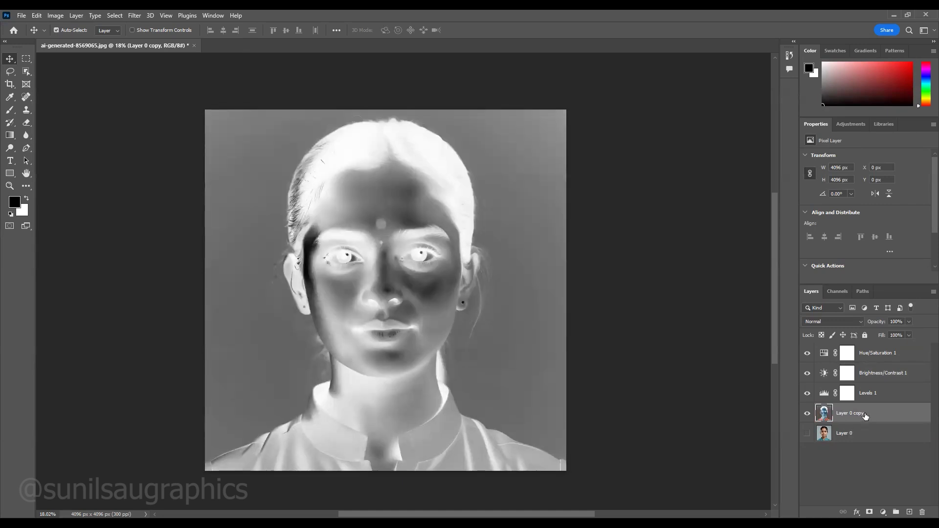
pyautogui.click(835, 321)
pyautogui.click(820, 365)
pyautogui.click(836, 321)
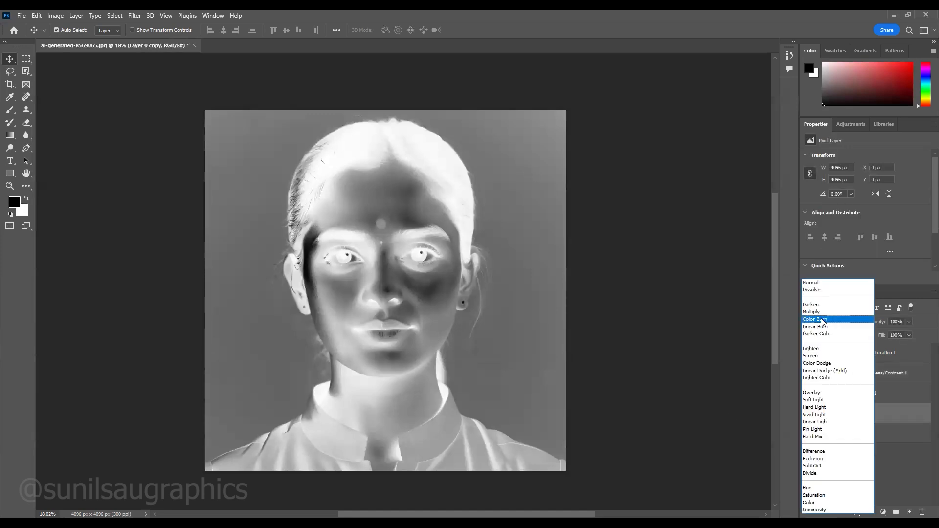
pyautogui.click(820, 363)
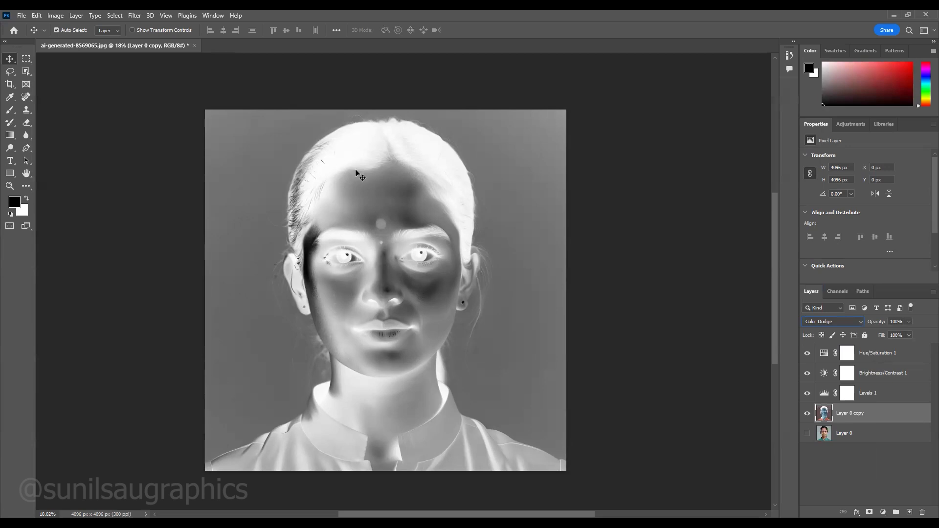
pyautogui.click(136, 15)
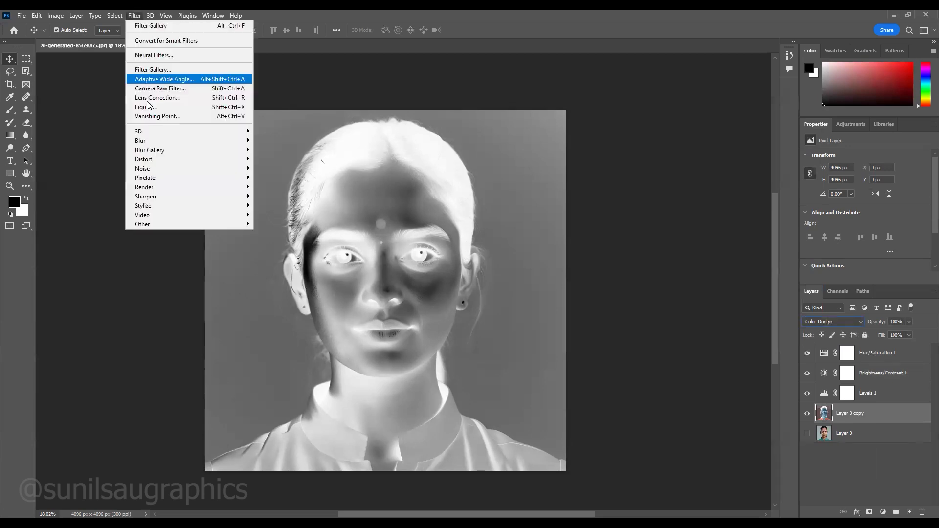
pyautogui.moveTo(186, 140)
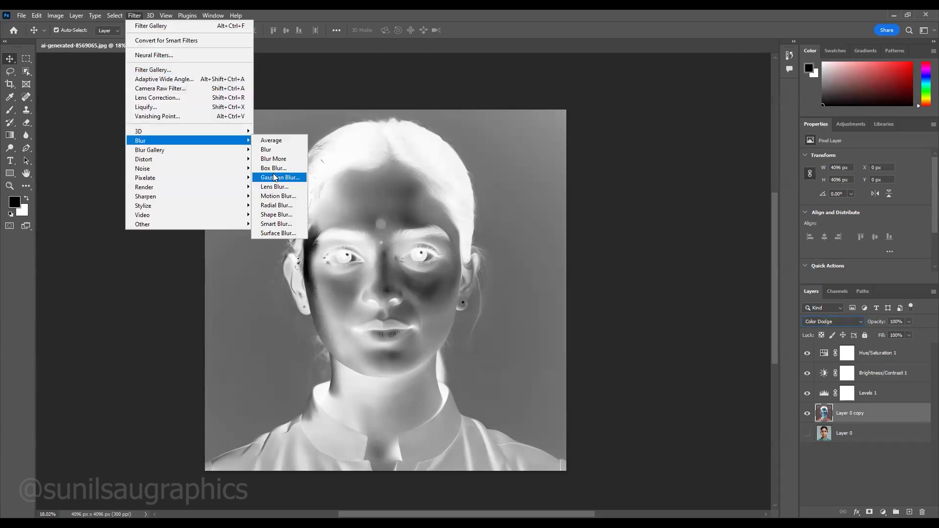
pyautogui.click(274, 177)
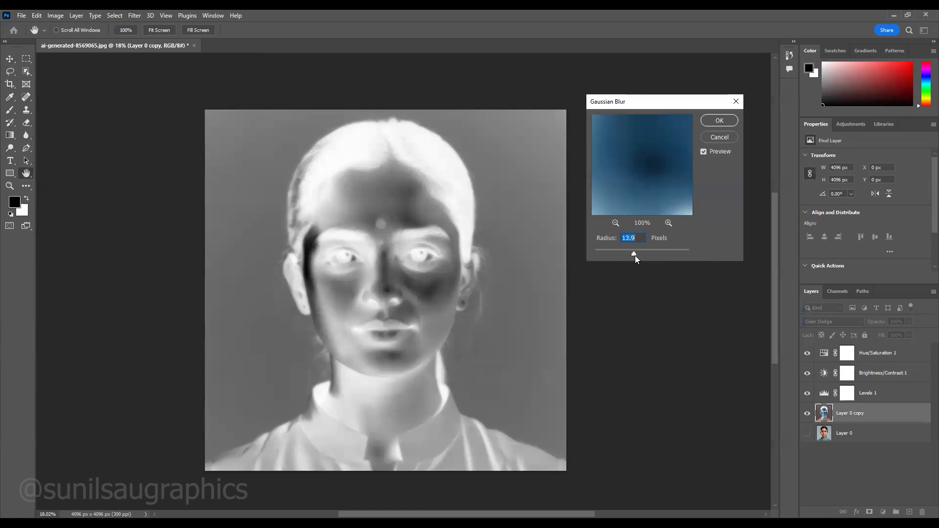
pyautogui.moveTo(632, 253); pyautogui.dragTo(633, 253)
pyautogui.click(657, 392)
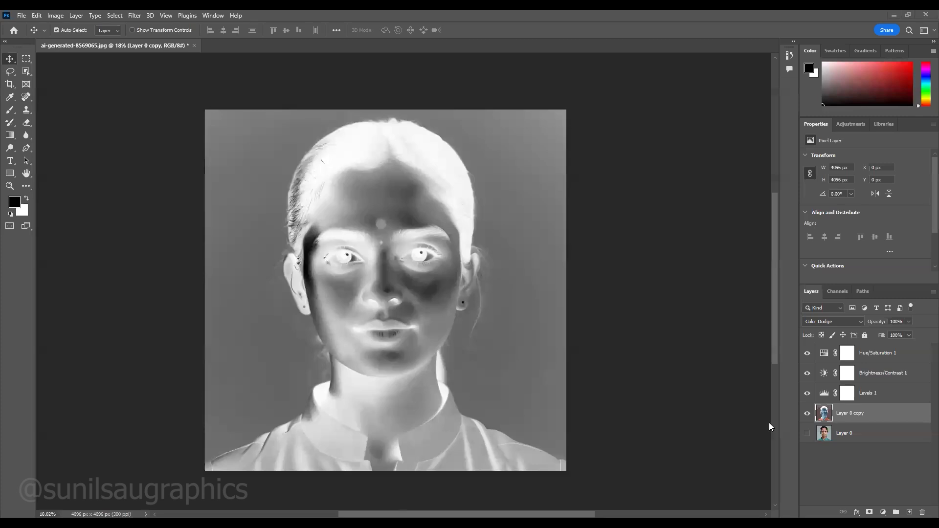
# - Show Layer 0 again and apply a Gaussian Blur with a 23.5-pixel radius to Layer 0 copy
pyautogui.click(810, 434)
pyautogui.click(134, 16)
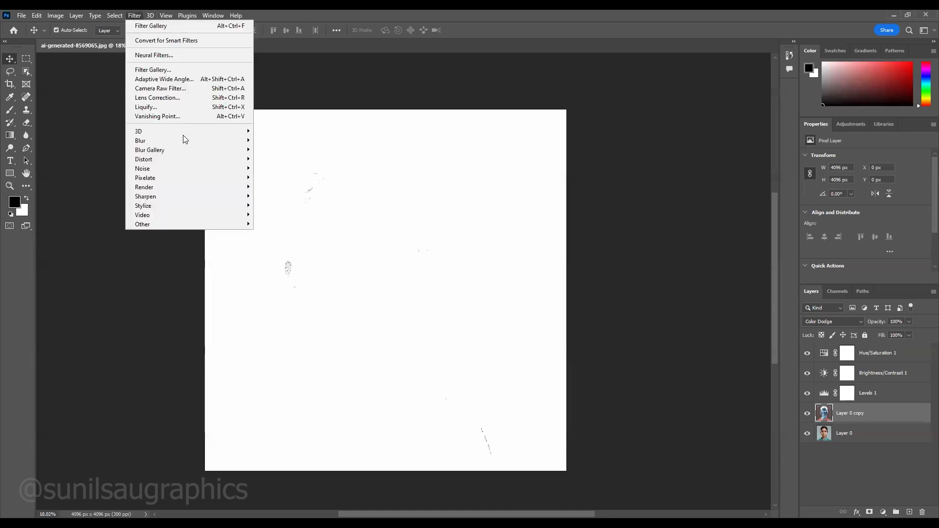
pyautogui.moveTo(185, 141)
pyautogui.click(278, 177)
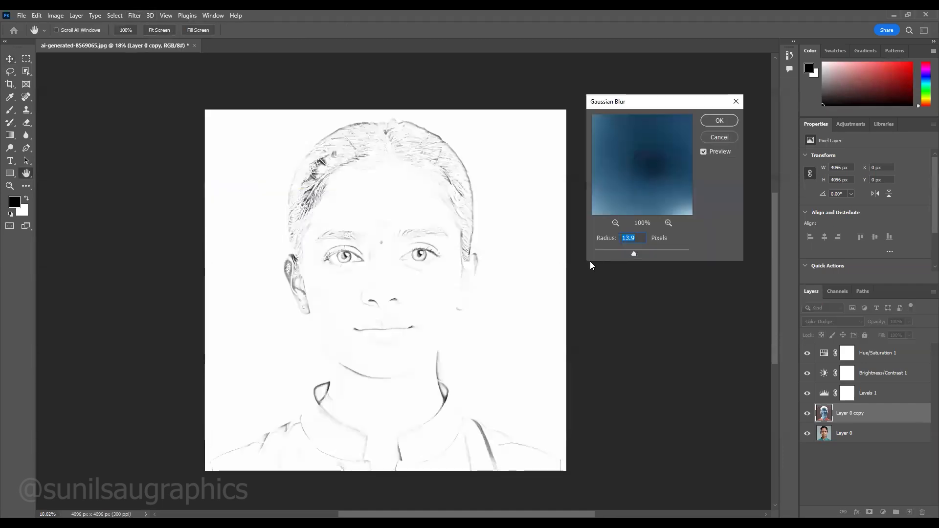
pyautogui.moveTo(629, 252); pyautogui.dragTo(637, 256)
pyautogui.click(716, 122)
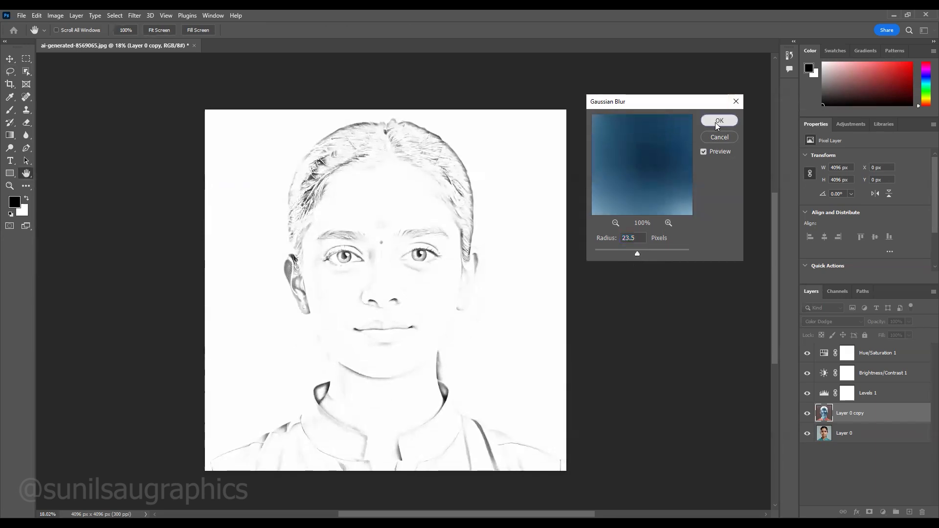
# - Stamp all visible layers into a new layer above Layer 0 copy and move it to the top of the layer stack
pyautogui.click(672, 343)
pyautogui.scroll(1, 400, 277)
pyautogui.scroll(7, 400, 276)
pyautogui.scroll(-5, 400, 277)
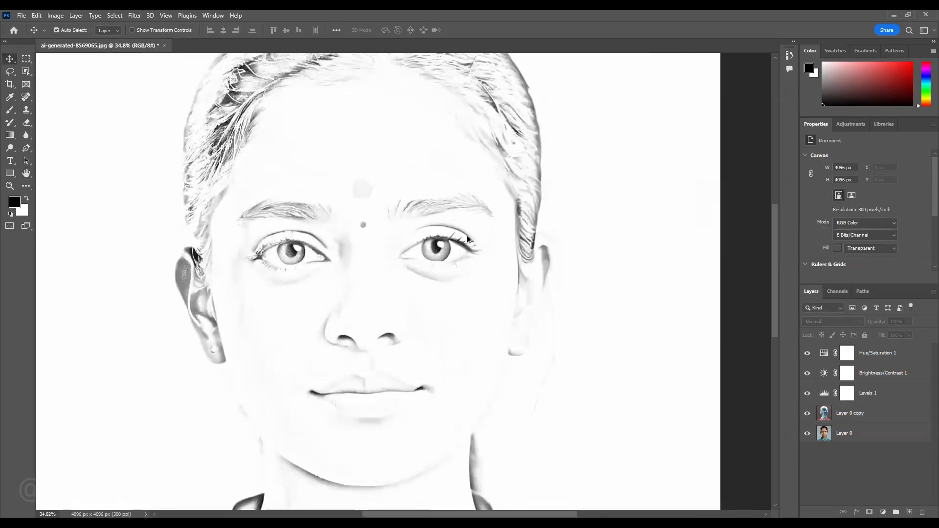
pyautogui.scroll(-2, 422, 325)
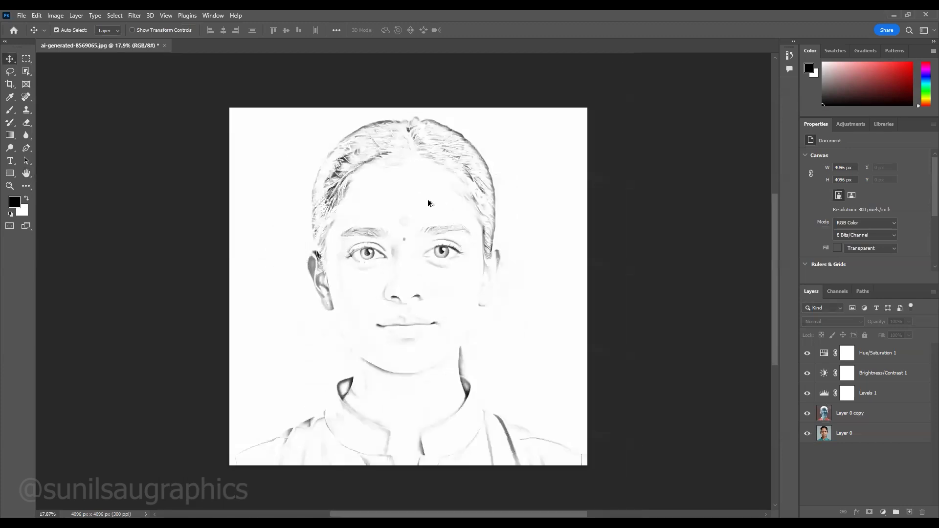
pyautogui.scroll(1, 432, 204)
pyautogui.click(876, 418)
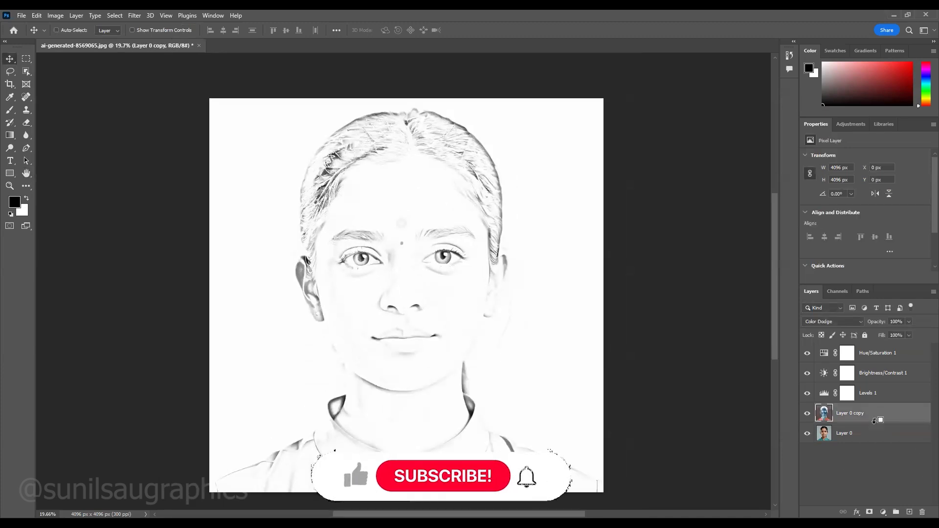
pyautogui.hotkey('ctrl', 'shift', 'alt', 'e')
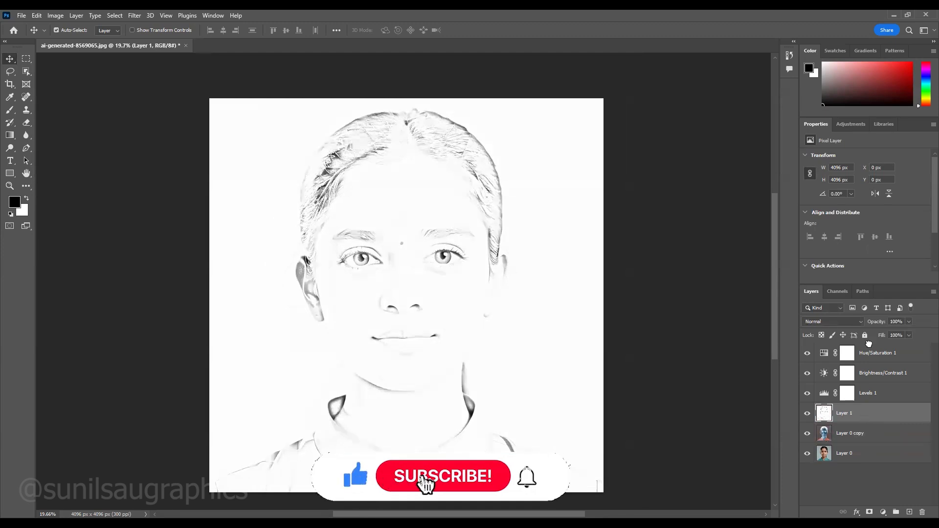
pyautogui.moveTo(866, 417); pyautogui.dragTo(870, 348)
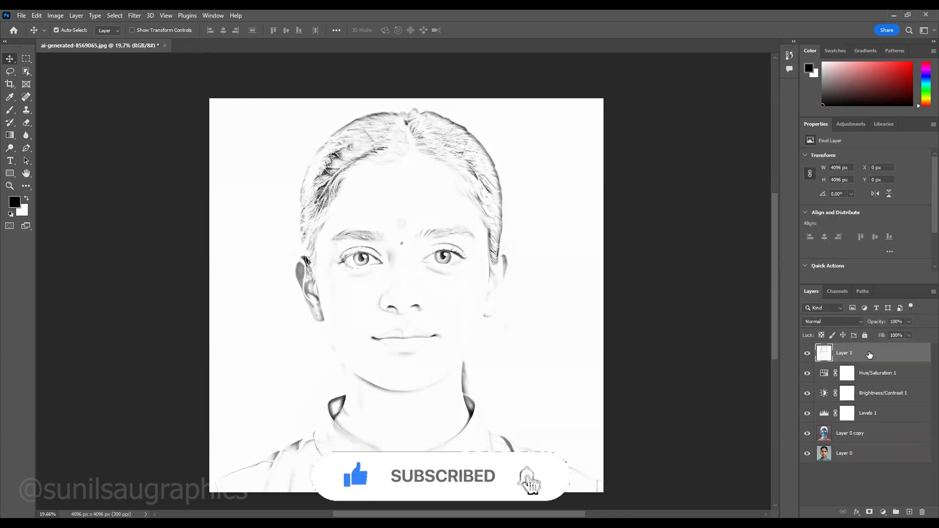
# - Convert Layer 1 to a smart object and apply a light Add Noise filter with Uniform distribution
pyautogui.rightClick(869, 351)
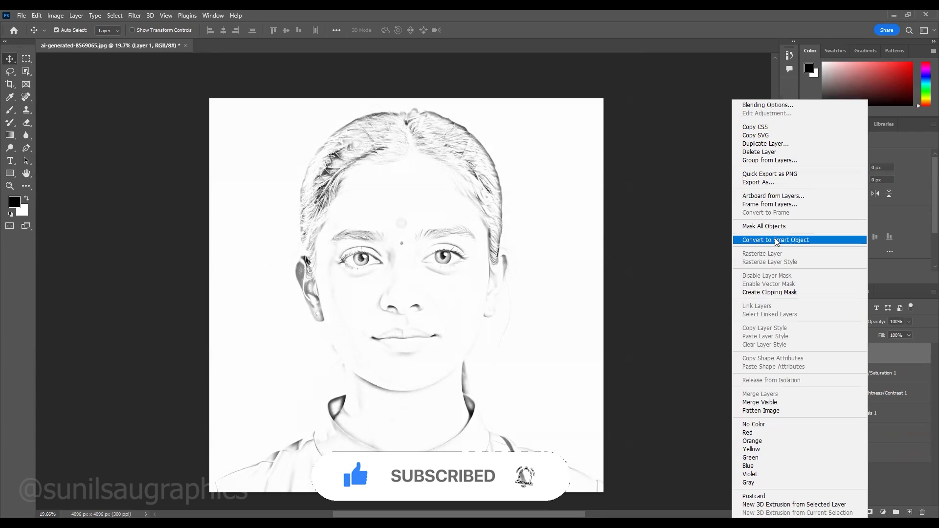
pyautogui.click(772, 240)
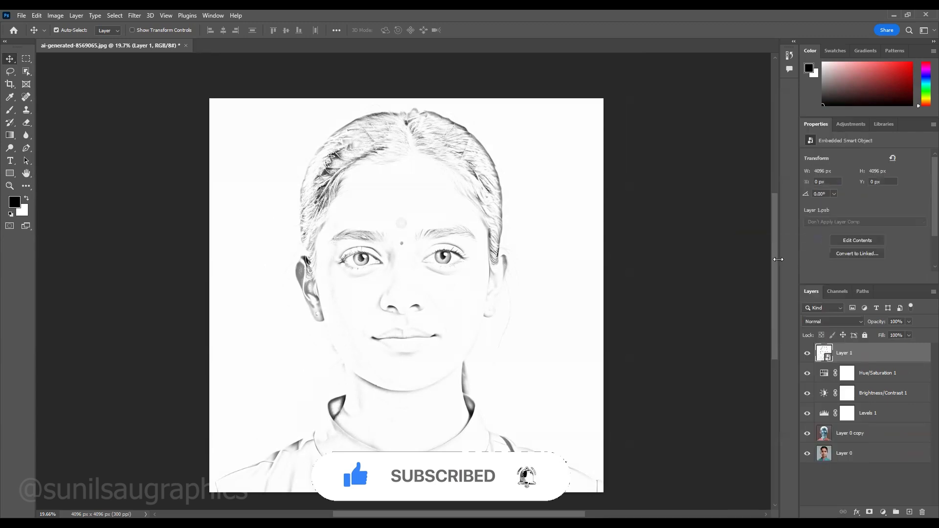
pyautogui.click(134, 15)
pyautogui.moveTo(156, 168)
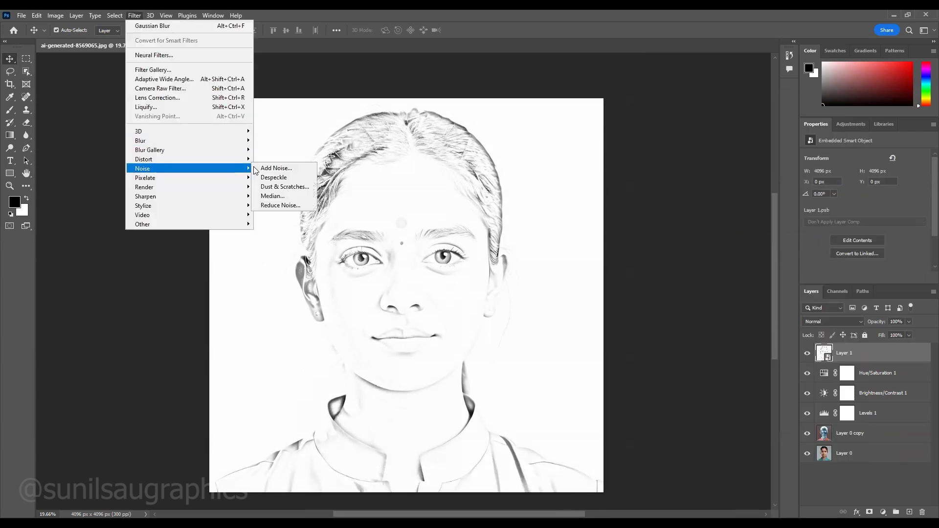
pyautogui.click(284, 168)
pyautogui.moveTo(551, 259); pyautogui.dragTo(550, 259)
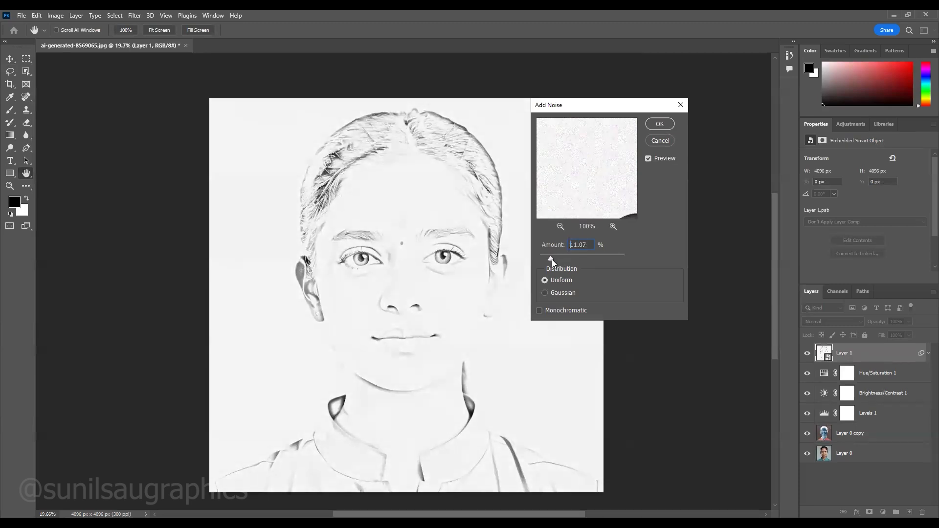
pyautogui.moveTo(552, 259); pyautogui.dragTo(555, 260)
pyautogui.click(656, 127)
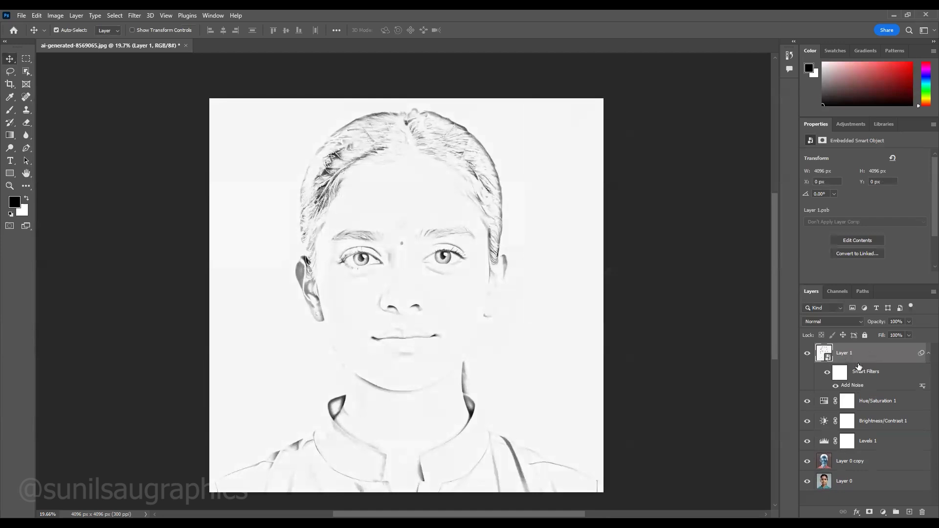
# - Apply Smart Sharpen to Layer 1 with Amount 148%, Radius 7.5 px, Reduce Noise 67% and Remove set to Lens Blur
pyautogui.click(132, 16)
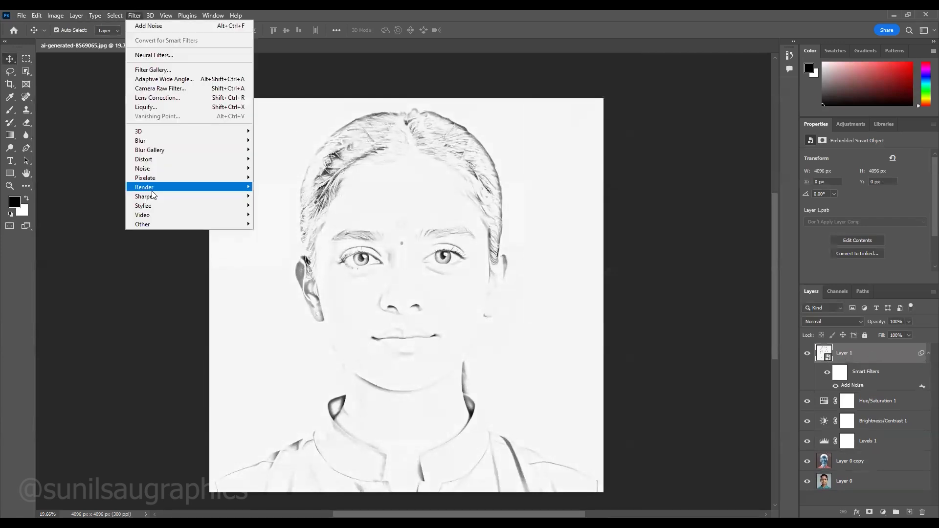
pyautogui.moveTo(167, 196)
pyautogui.click(273, 225)
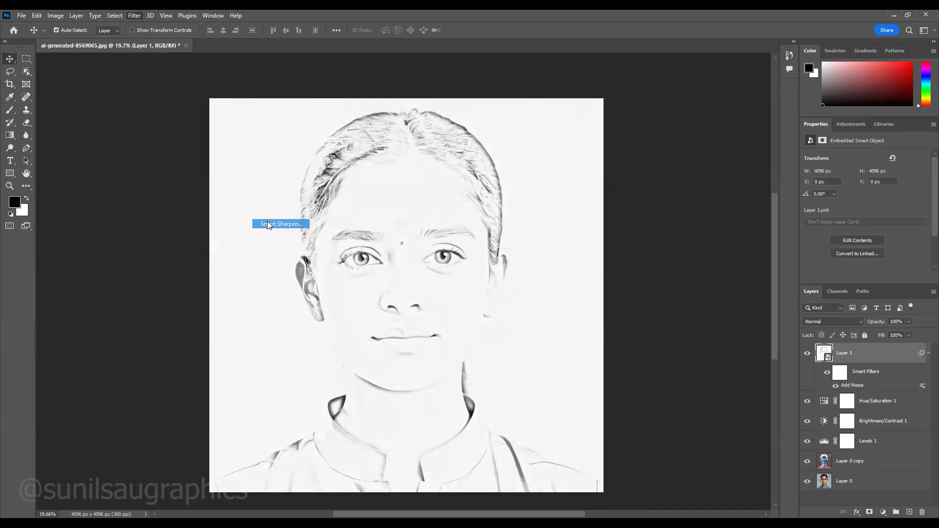
pyautogui.moveTo(703, 206)
pyautogui.mouseDown()
pyautogui.moveTo(723, 221)
pyautogui.moveTo(705, 204)
pyautogui.mouseUp()
pyautogui.click(732, 236)
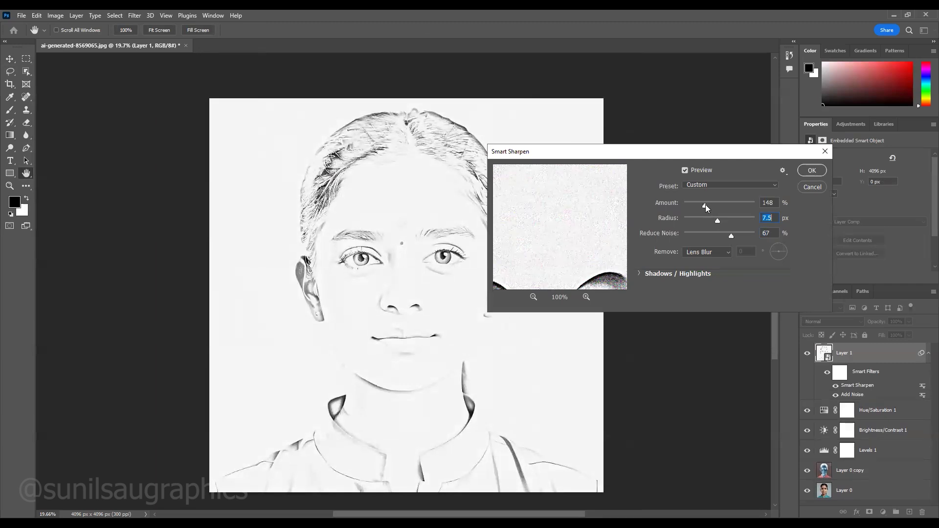
pyautogui.click(809, 172)
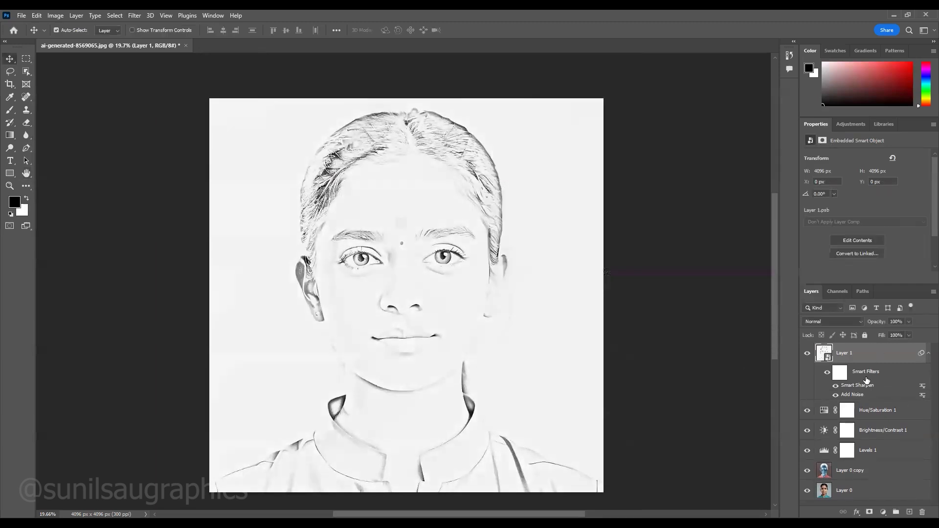
pyautogui.click(927, 353)
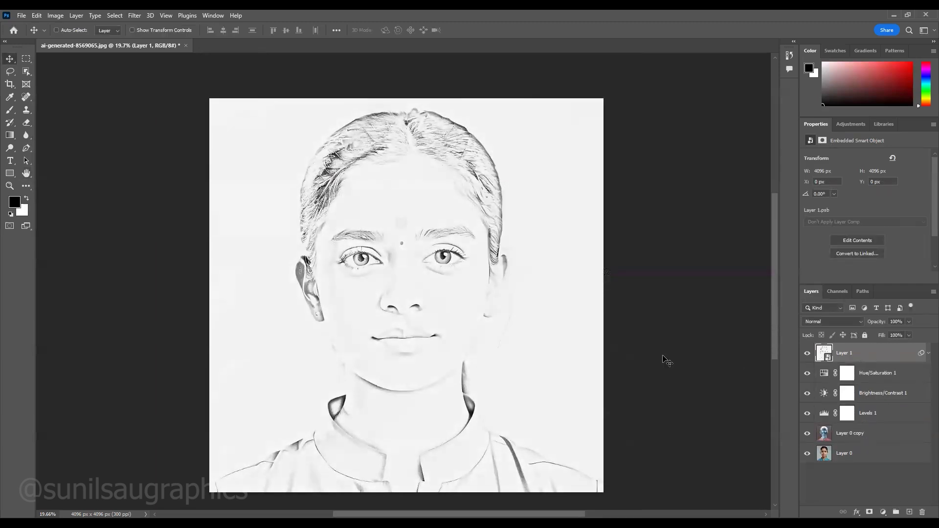
# - Stamp the visible layers into a new top layer and apply Poster Edges with Edge Thickness 1, Edge Intensity 3 and Posterization 0
pyautogui.hotkey('ctrl', 'shift', 'alt', 'e')
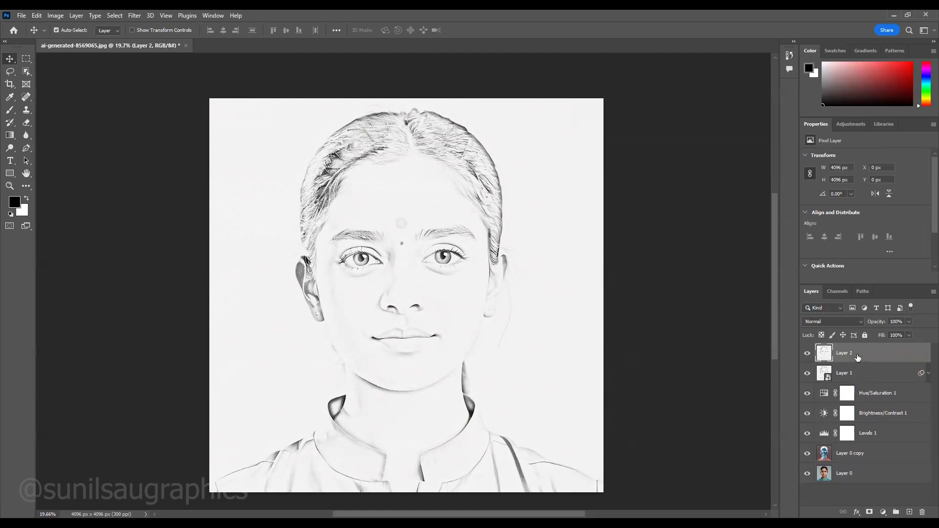
pyautogui.click(135, 16)
pyautogui.click(156, 70)
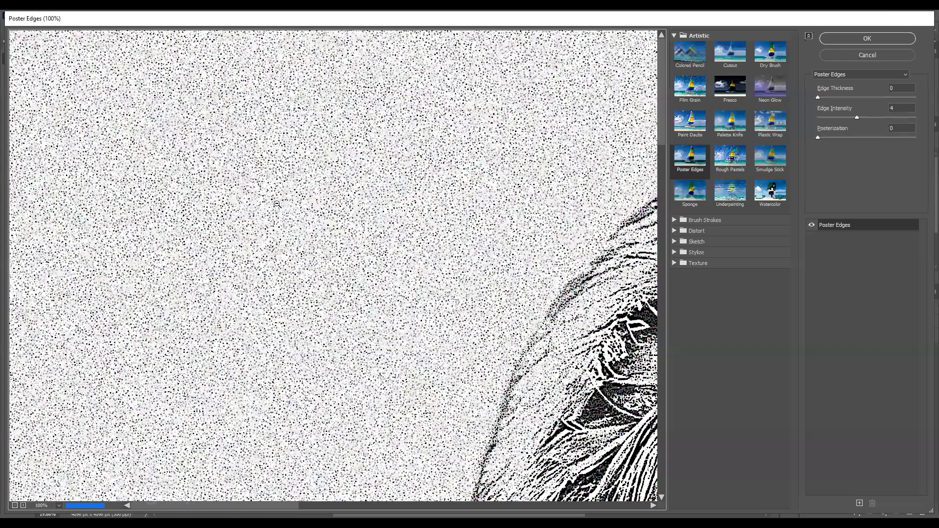
pyautogui.scroll(-4, 367, 209)
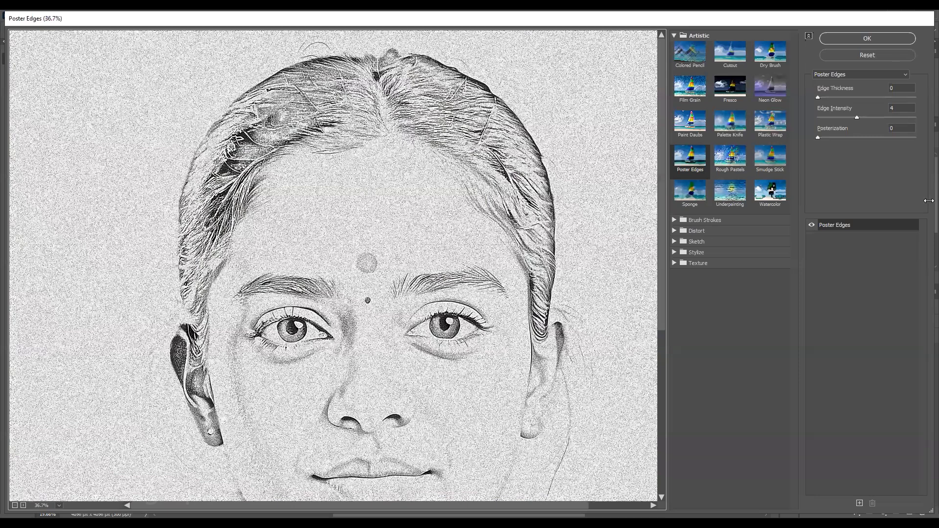
pyautogui.moveTo(857, 118); pyautogui.dragTo(852, 117)
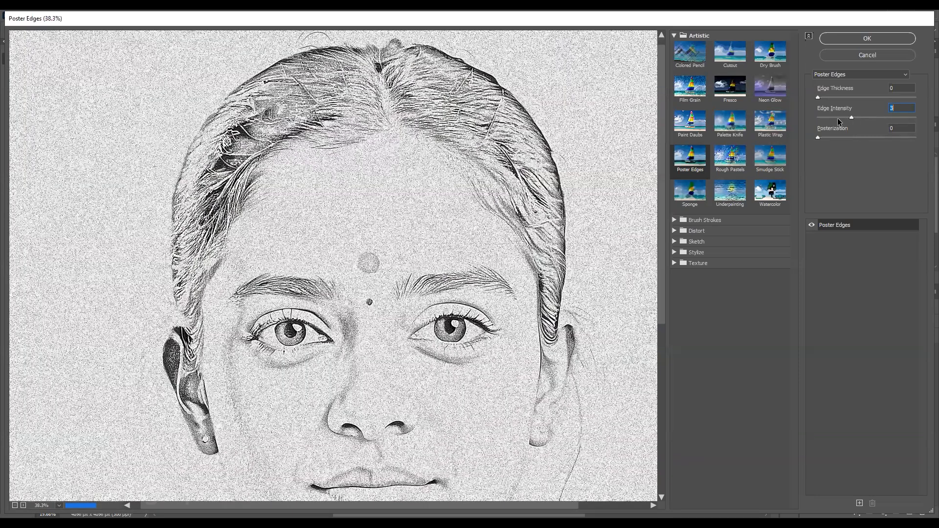
pyautogui.click(830, 118)
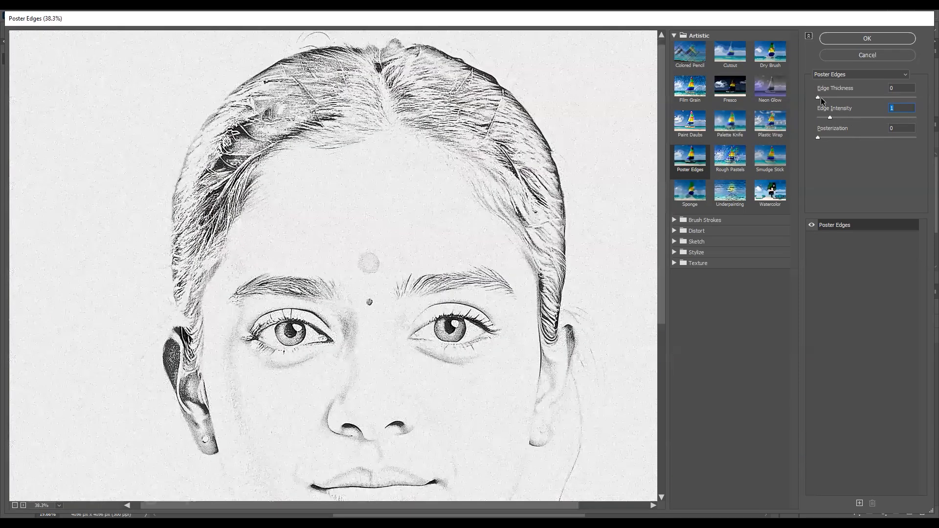
pyautogui.click(833, 100)
pyautogui.moveTo(836, 100); pyautogui.dragTo(870, 117)
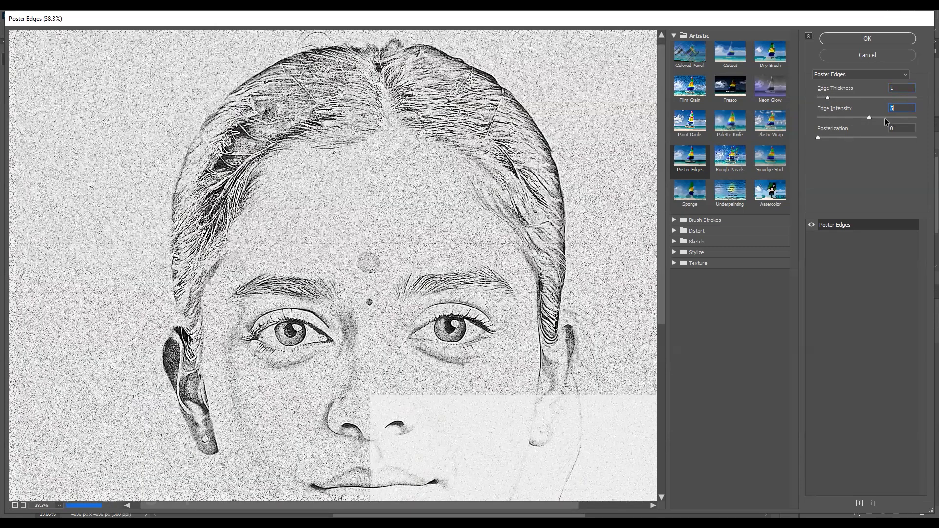
pyautogui.click(838, 119)
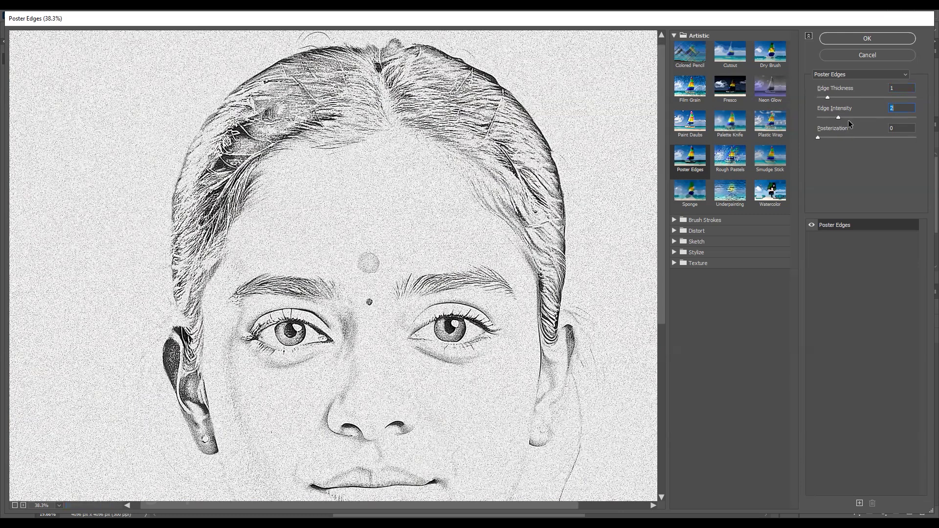
pyautogui.click(866, 39)
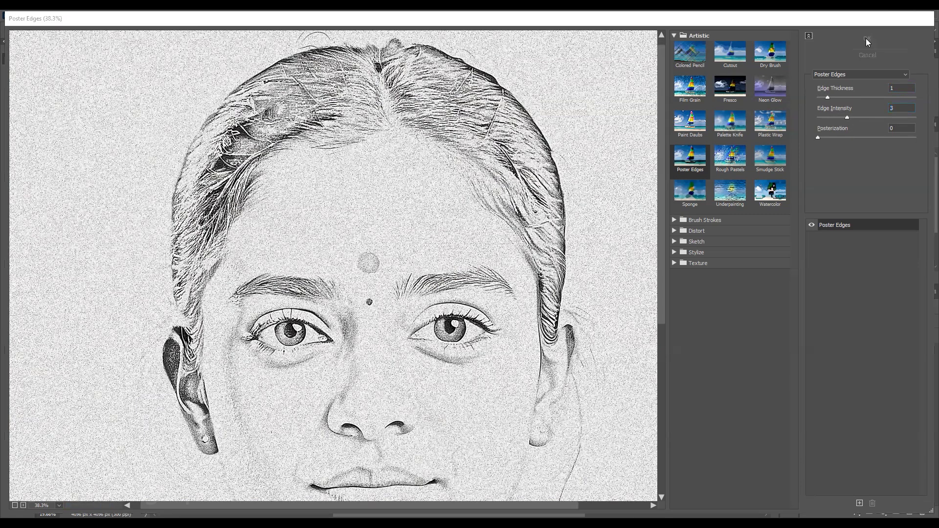
# - Add a layer mask to Layer 2 and paint black with a large soft brush to hide the grain across the background and clothing
pyautogui.scroll(2, 478, 264)
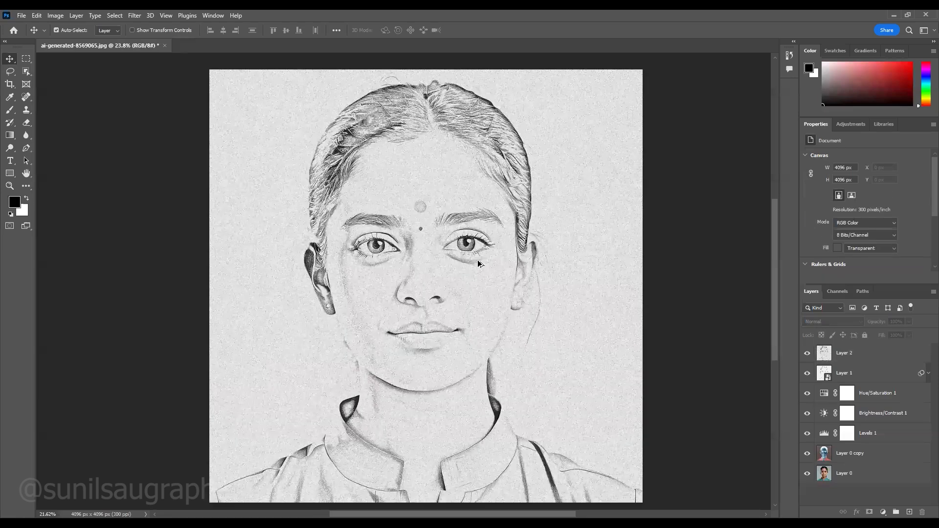
pyautogui.click(857, 355)
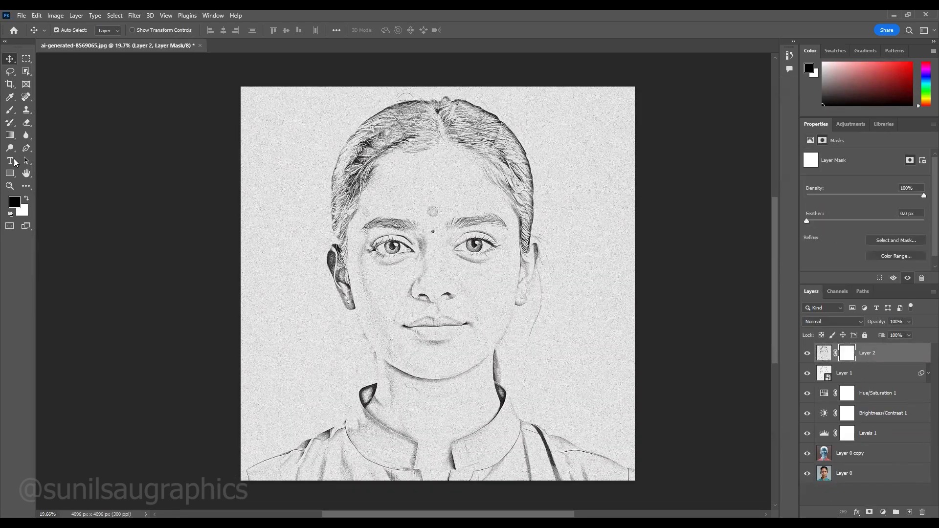
pyautogui.click(9, 110)
pyautogui.press(']')
pyautogui.press(']')
pyautogui.press(']')
pyautogui.press(']')
pyautogui.press(']')
pyautogui.press(']')
pyautogui.press(']')
pyautogui.press(']')
pyautogui.press(']')
pyautogui.press(']')
pyautogui.press(']')
pyautogui.press(']')
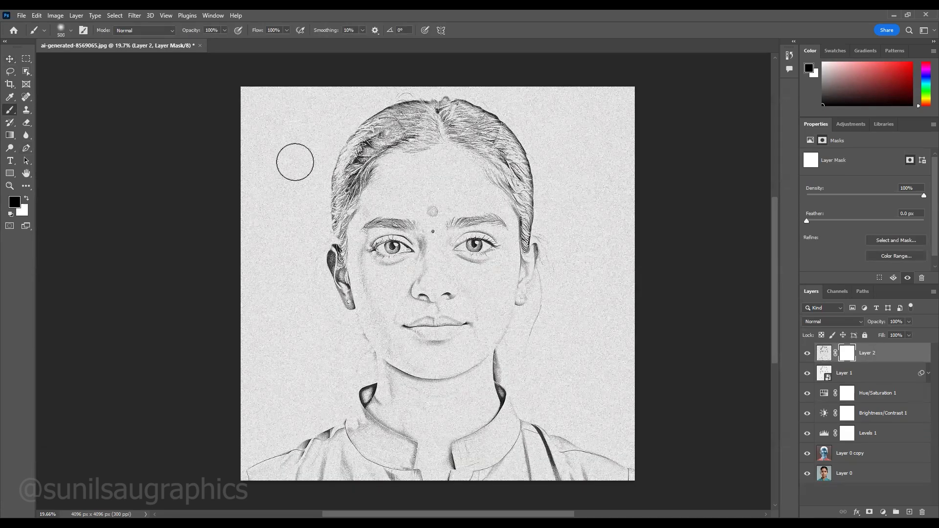
pyautogui.moveTo(266, 101)
pyautogui.mouseDown()
pyautogui.moveTo(242, 247)
pyautogui.moveTo(283, 121)
pyautogui.moveTo(306, 96)
pyautogui.moveTo(270, 206)
pyautogui.moveTo(263, 149)
pyautogui.moveTo(257, 152)
pyautogui.moveTo(265, 315)
pyautogui.moveTo(261, 265)
pyautogui.moveTo(287, 366)
pyautogui.moveTo(280, 413)
pyautogui.moveTo(249, 281)
pyautogui.moveTo(284, 479)
pyautogui.moveTo(261, 453)
pyautogui.moveTo(273, 479)
pyautogui.moveTo(561, 464)
pyautogui.moveTo(343, 424)
pyautogui.moveTo(474, 409)
pyautogui.moveTo(586, 416)
pyautogui.moveTo(609, 479)
pyautogui.moveTo(569, 379)
pyautogui.moveTo(531, 362)
pyautogui.moveTo(575, 322)
pyautogui.moveTo(599, 138)
pyautogui.moveTo(603, 158)
pyautogui.moveTo(560, 103)
pyautogui.mouseUp()
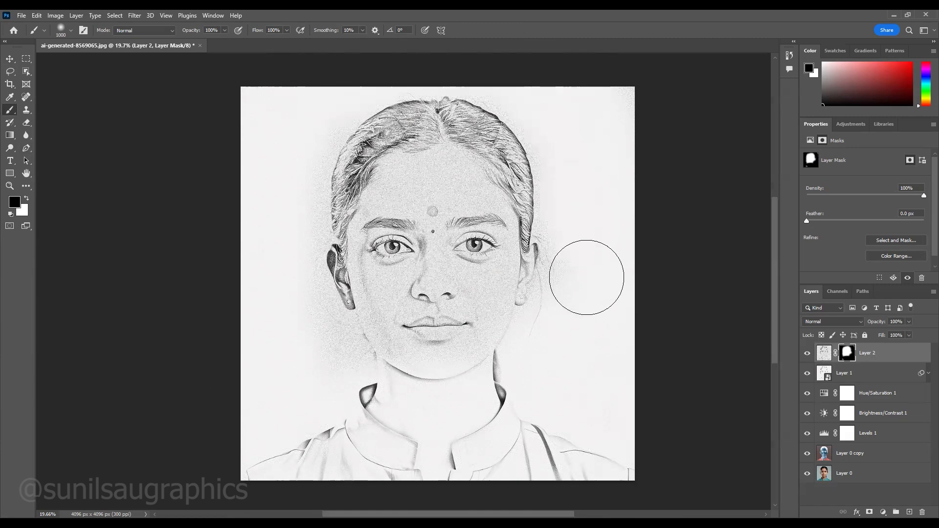
# - Paint black on Layer 2's mask over the forehead, cheeks, nose, chin and neck with the 1000 px brush to smooth the skin
pyautogui.moveTo(430, 283)
pyautogui.mouseDown()
pyautogui.moveTo(430, 199)
pyautogui.moveTo(442, 193)
pyautogui.mouseUp()
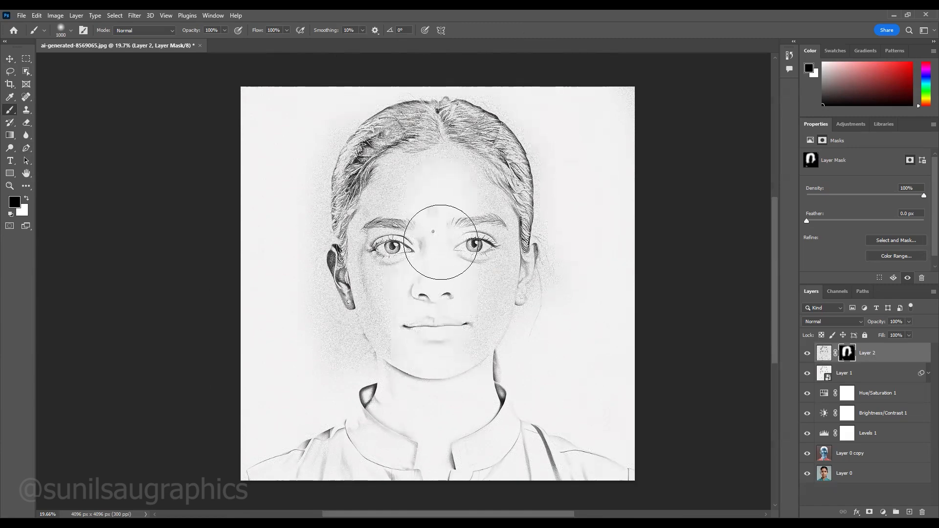
pyautogui.scroll(4, 428, 215)
pyautogui.scroll(1, 446, 172)
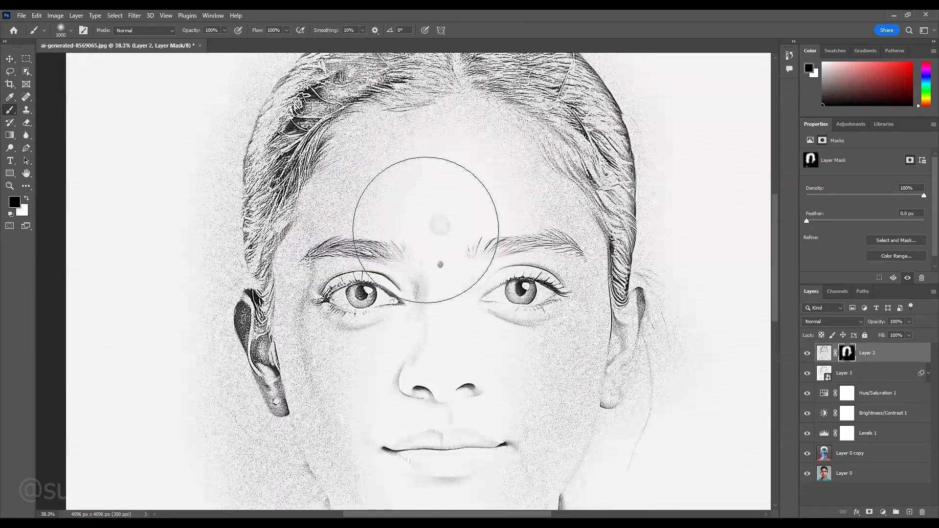
pyautogui.moveTo(404, 192)
pyautogui.mouseDown()
pyautogui.moveTo(390, 178)
pyautogui.moveTo(397, 189)
pyautogui.moveTo(340, 289)
pyautogui.moveTo(347, 285)
pyautogui.moveTo(365, 358)
pyautogui.moveTo(339, 350)
pyautogui.moveTo(379, 411)
pyautogui.moveTo(388, 443)
pyautogui.moveTo(493, 377)
pyautogui.moveTo(497, 188)
pyautogui.moveTo(529, 262)
pyautogui.moveTo(535, 381)
pyautogui.moveTo(451, 407)
pyautogui.mouseUp()
pyautogui.scroll(-5, 451, 407)
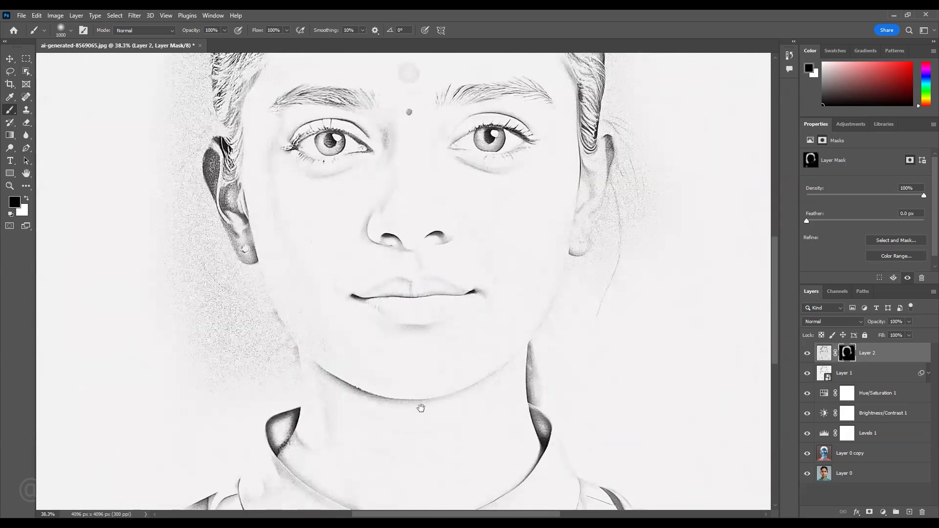
pyautogui.moveTo(421, 406); pyautogui.dragTo(473, 294)
pyautogui.moveTo(383, 246)
pyautogui.mouseDown()
pyautogui.moveTo(211, 148)
pyautogui.moveTo(185, 119)
pyautogui.moveTo(240, 217)
pyautogui.moveTo(337, 312)
pyautogui.moveTo(343, 239)
pyautogui.moveTo(376, 298)
pyautogui.moveTo(241, 285)
pyautogui.moveTo(190, 299)
pyautogui.moveTo(191, 359)
pyautogui.moveTo(370, 337)
pyautogui.mouseUp()
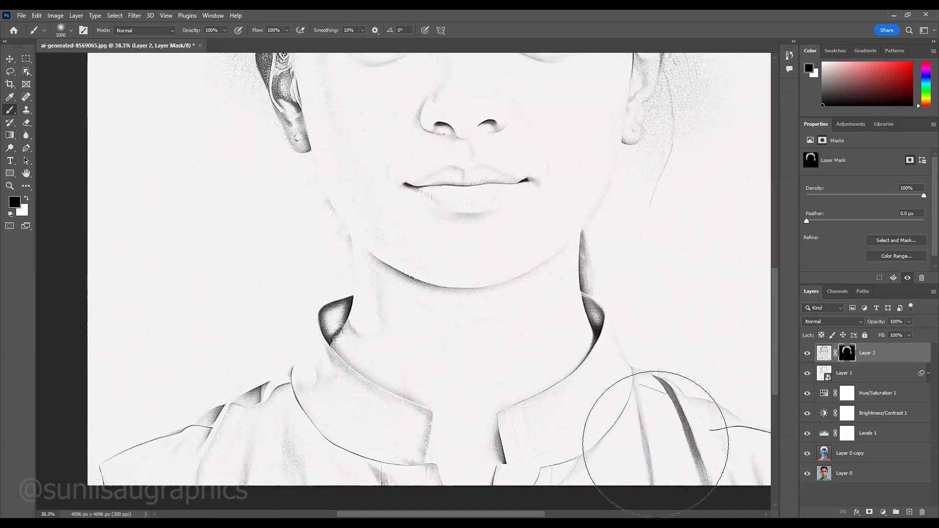
pyautogui.moveTo(383, 210); pyautogui.dragTo(530, 430)
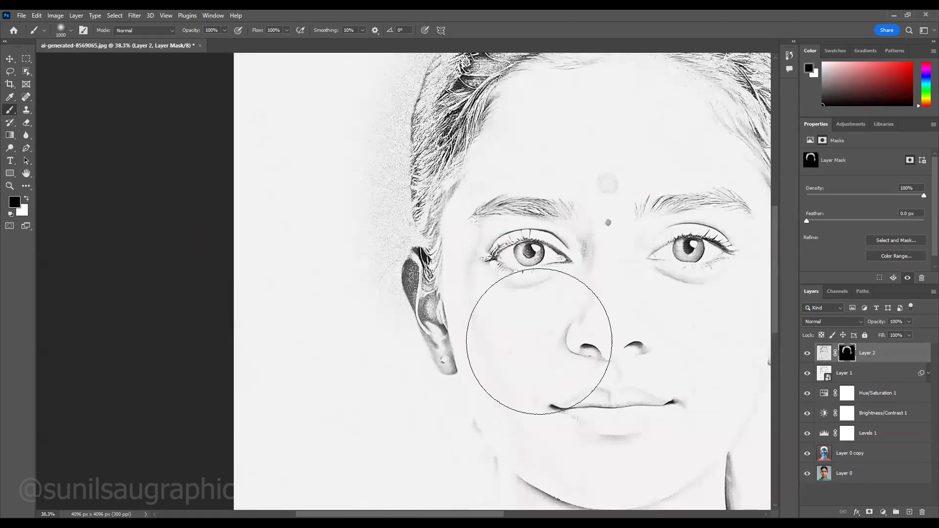
# - Paint out the grain in the background along the hair on the portrait's left side, reducing the brush to 700 and 400 px
pyautogui.press('[')
pyautogui.press('[')
pyautogui.press('[')
pyautogui.moveTo(348, 109)
pyautogui.mouseDown()
pyautogui.moveTo(338, 157)
pyautogui.moveTo(359, 99)
pyautogui.moveTo(343, 166)
pyautogui.moveTo(355, 181)
pyautogui.moveTo(363, 282)
pyautogui.moveTo(350, 294)
pyautogui.moveTo(359, 235)
pyautogui.mouseUp()
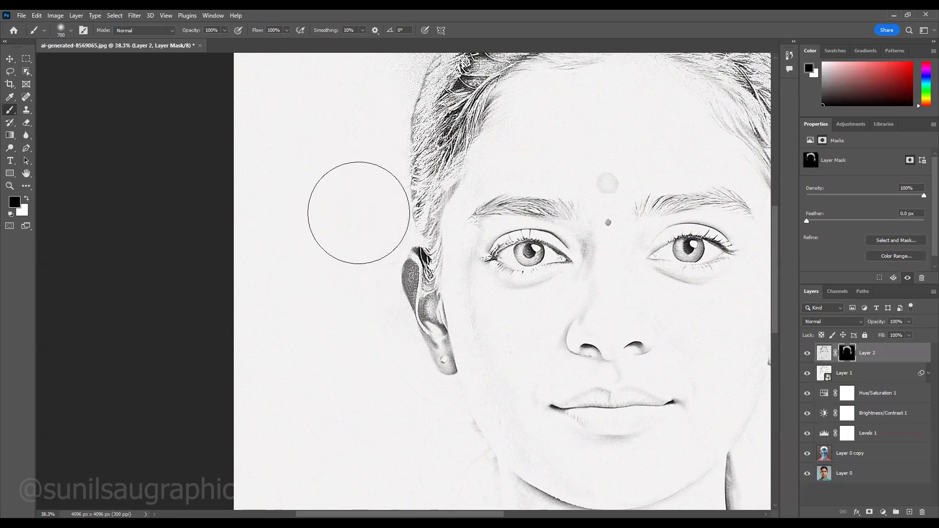
pyautogui.scroll(5, 394, 140)
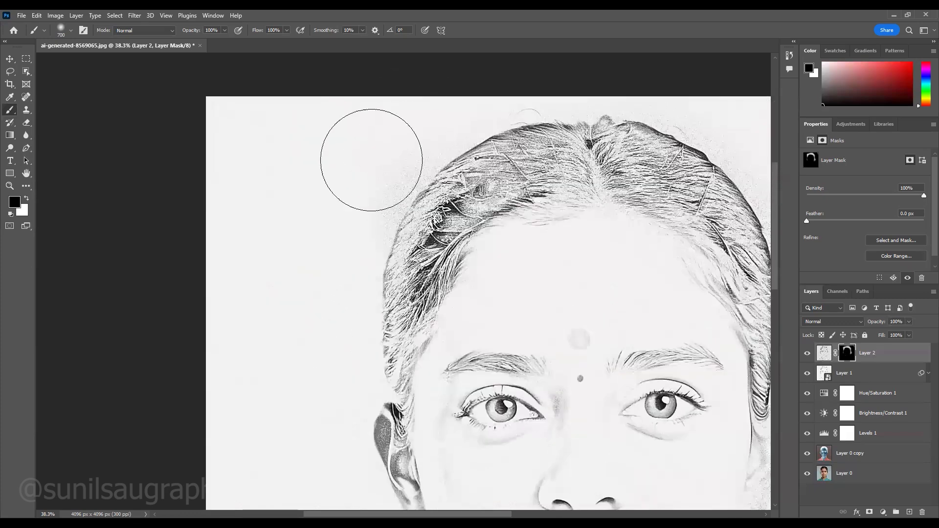
pyautogui.press('[')
pyautogui.press('[')
pyautogui.press('[')
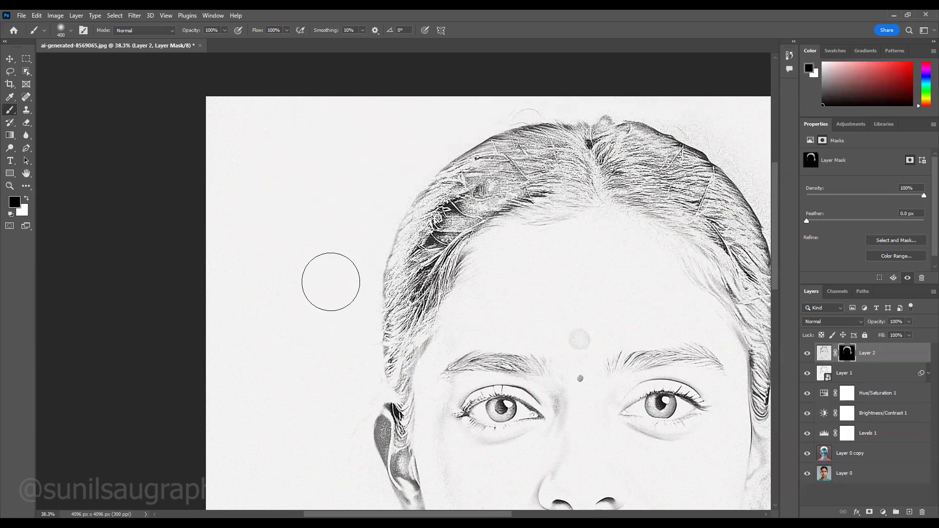
# - Mask out the remaining background grain along the hair and ear on the portrait's right side with the 400 px brush
pyautogui.hscroll(5, 350, 237)
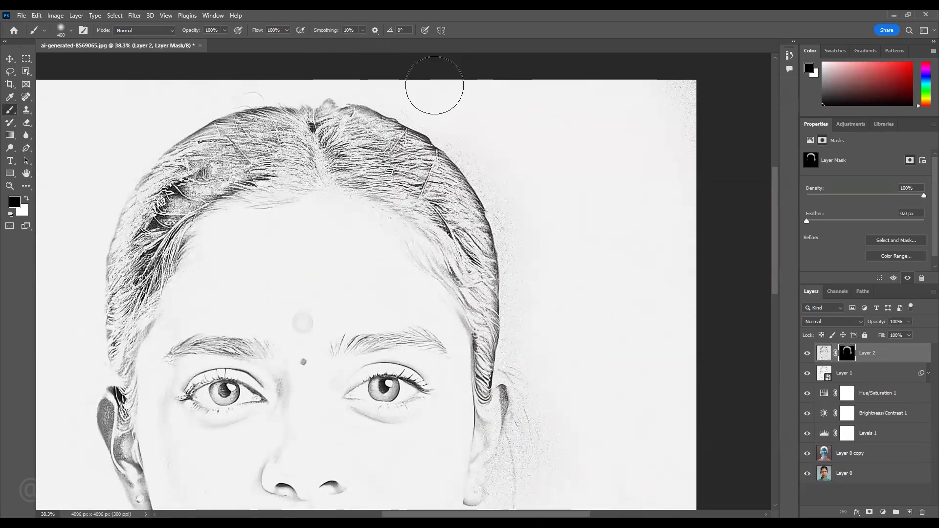
pyautogui.moveTo(479, 141)
pyautogui.mouseDown()
pyautogui.moveTo(521, 203)
pyautogui.moveTo(517, 225)
pyautogui.moveTo(517, 193)
pyautogui.moveTo(537, 312)
pyautogui.moveTo(522, 400)
pyautogui.moveTo(503, 239)
pyautogui.mouseUp()
pyautogui.moveTo(500, 360)
pyautogui.mouseDown()
pyautogui.moveTo(474, 291)
pyautogui.moveTo(440, 290)
pyautogui.moveTo(423, 331)
pyautogui.mouseUp()
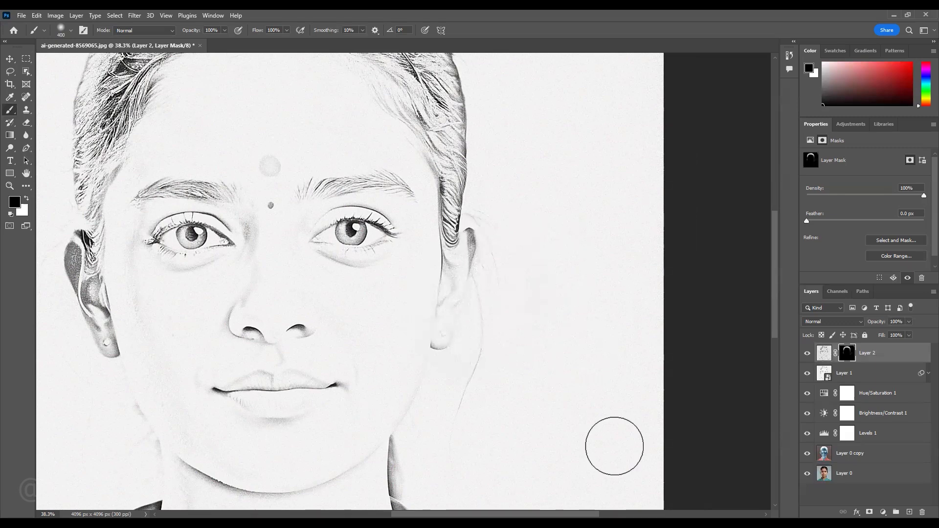
pyautogui.moveTo(337, 438); pyautogui.dragTo(392, 509)
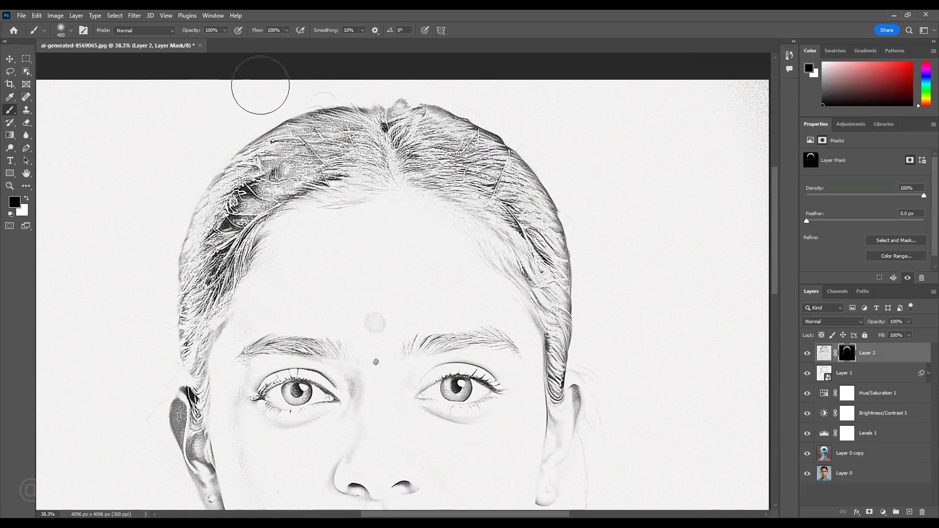
# - Switch to a white 125 px brush and paint on the mask over the iris on the portrait's left side to restore its stipple texture
pyautogui.scroll(13, 303, 418)
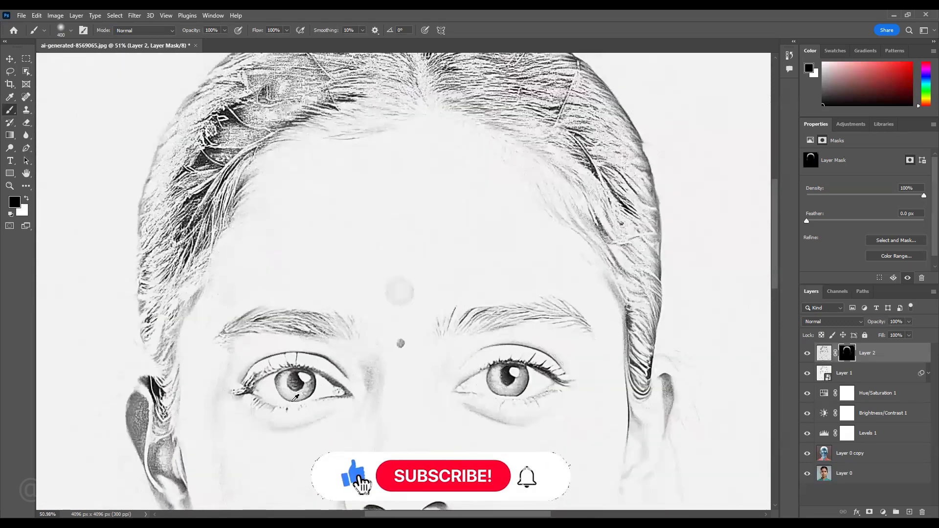
pyautogui.scroll(3, 371, 269)
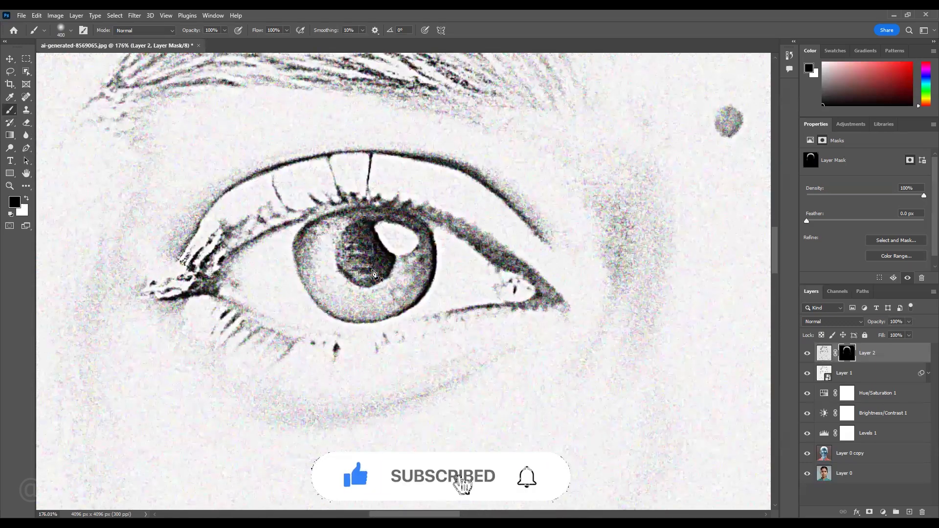
pyautogui.press('p')
pyautogui.click(10, 110)
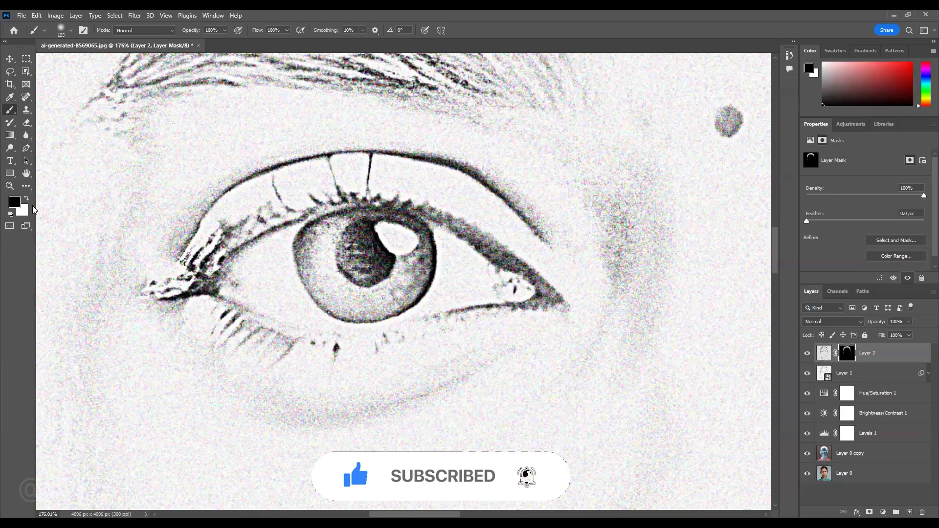
pyautogui.press('x')
pyautogui.moveTo(360, 266)
pyautogui.mouseDown()
pyautogui.moveTo(342, 268)
pyautogui.moveTo(371, 279)
pyautogui.moveTo(385, 262)
pyautogui.mouseUp()
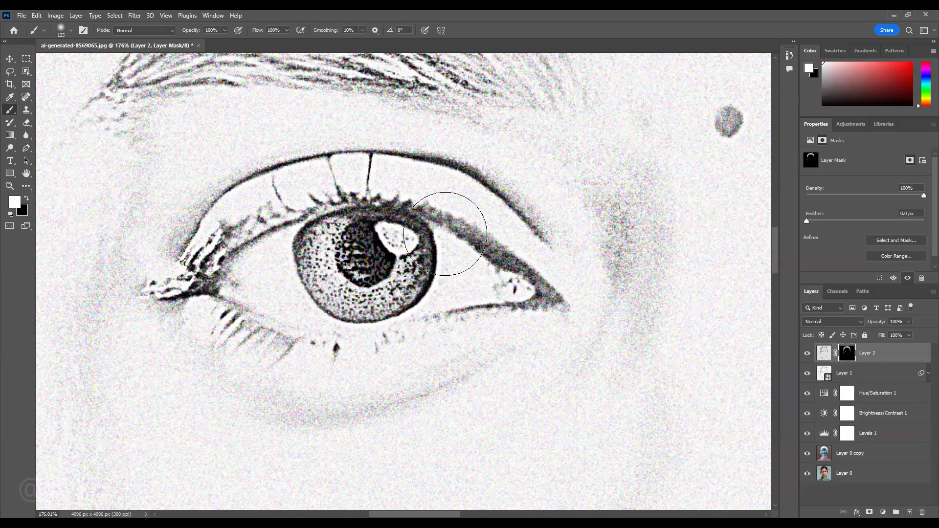
# - Paint white on the mask along the eyebrow on the portrait's left side to bring back its dark texture
pyautogui.moveTo(471, 275); pyautogui.dragTo(478, 292)
pyautogui.click(579, 214)
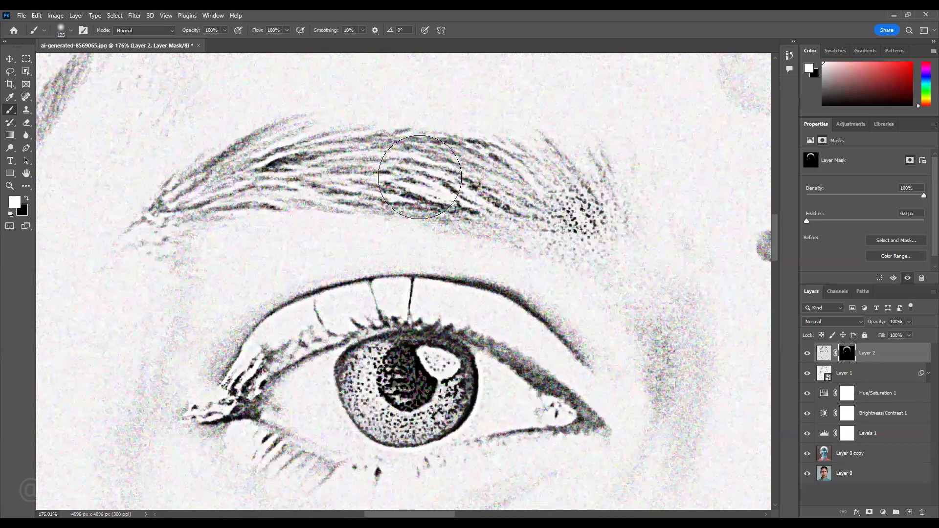
pyautogui.keyDown('shift'); pyautogui.click(282, 165); pyautogui.keyUp('shift')
pyautogui.keyDown('shift'); pyautogui.click(175, 208); pyautogui.keyUp('shift')
# - Restore the Poster Edges texture in the iris on the portrait's right side by painting white on the mask
pyautogui.moveTo(557, 280); pyautogui.dragTo(306, 258)
pyautogui.moveTo(680, 318); pyautogui.dragTo(227, 250)
pyautogui.moveTo(412, 274)
pyautogui.mouseDown()
pyautogui.moveTo(456, 278)
pyautogui.moveTo(426, 291)
pyautogui.moveTo(414, 281)
pyautogui.moveTo(448, 293)
pyautogui.moveTo(460, 285)
pyautogui.moveTo(449, 316)
pyautogui.mouseUp()
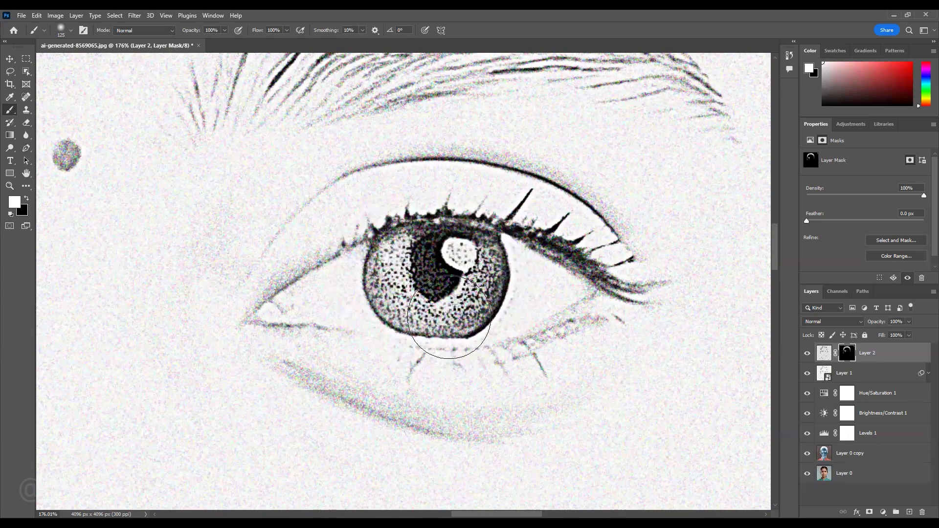
# - Paint white on the mask along the full eyebrow on the portrait's right side to restore its texture
pyautogui.moveTo(473, 396); pyautogui.dragTo(499, 526)
pyautogui.moveTo(259, 256)
pyautogui.mouseDown()
pyautogui.moveTo(394, 213)
pyautogui.moveTo(518, 215)
pyautogui.mouseUp()
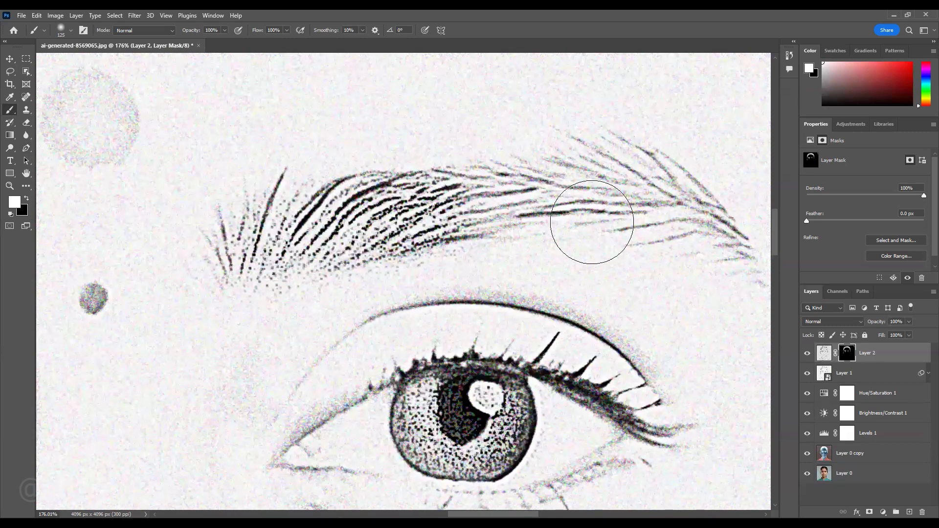
pyautogui.moveTo(586, 246); pyautogui.dragTo(272, 229)
pyautogui.moveTo(225, 185)
pyautogui.mouseDown()
pyautogui.moveTo(345, 187)
pyautogui.moveTo(433, 248)
pyautogui.mouseUp()
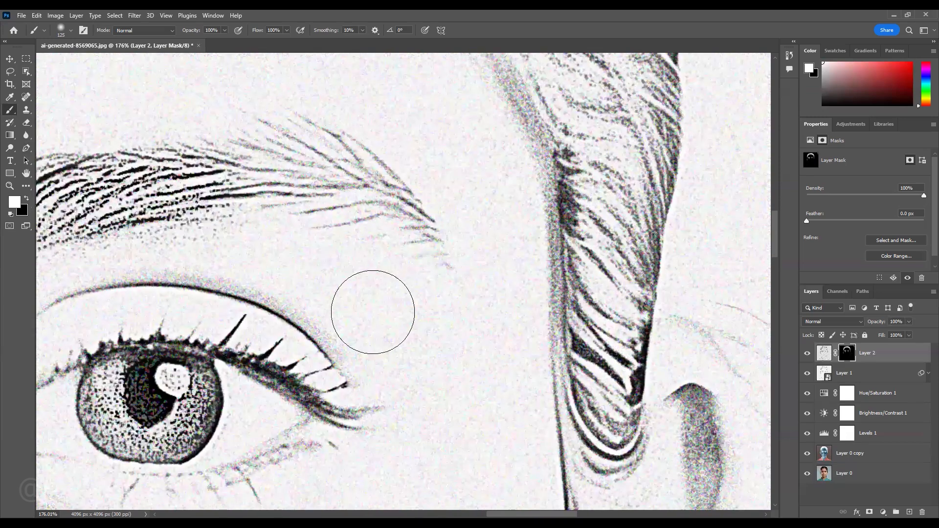
pyautogui.moveTo(342, 274); pyautogui.dragTo(342, 277)
# - Enlarge the brush to 250 px and paint white on the mask over the hair above the ear on the portrait's right side
pyautogui.click(615, 145)
pyautogui.moveTo(607, 272); pyautogui.dragTo(555, 360)
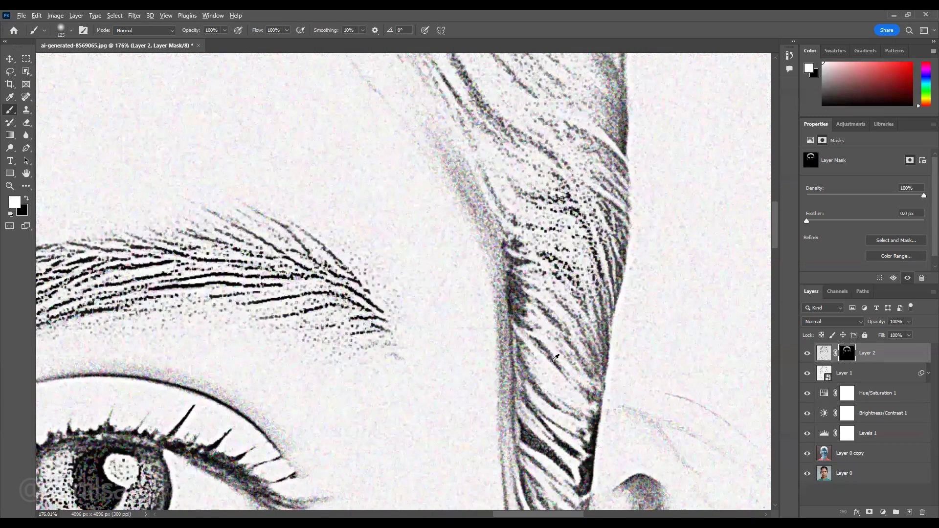
pyautogui.scroll(-5, 516, 113)
pyautogui.press(']')
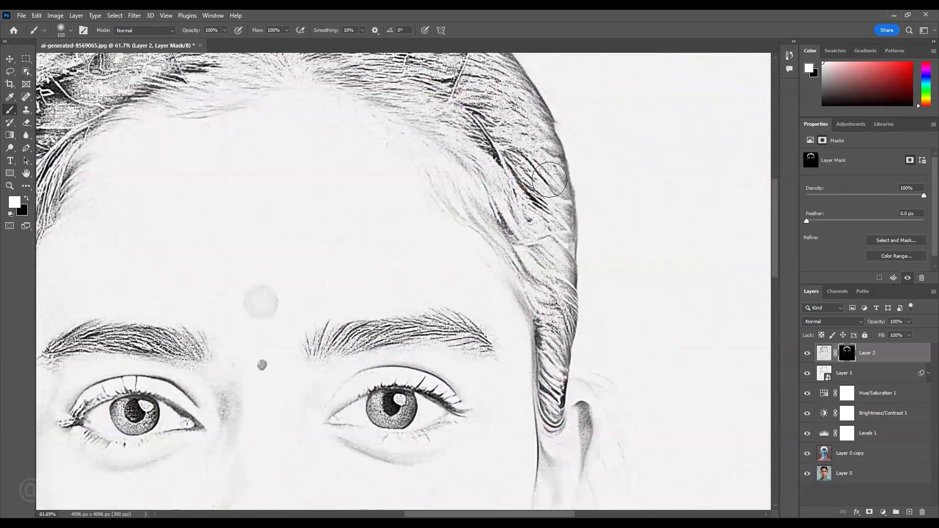
pyautogui.moveTo(524, 149)
pyautogui.mouseDown()
pyautogui.moveTo(550, 313)
pyautogui.moveTo(556, 285)
pyautogui.moveTo(544, 344)
pyautogui.mouseUp()
pyautogui.moveTo(536, 223); pyautogui.dragTo(581, 296)
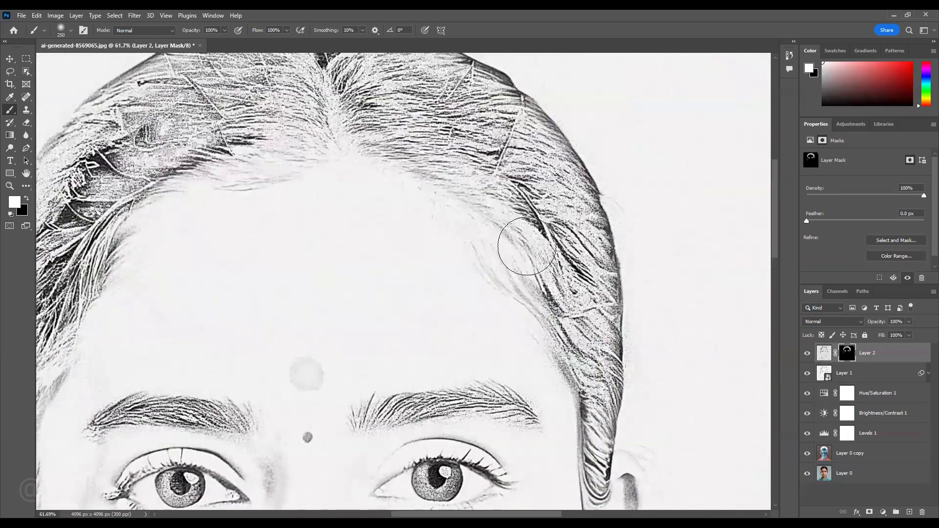
# - Restore the Poster Edges texture along the hairline on the portrait's upper right by painting white on the mask
pyautogui.moveTo(530, 252); pyautogui.dragTo(538, 290)
pyautogui.moveTo(552, 322); pyautogui.dragTo(571, 291)
pyautogui.moveTo(461, 198)
pyautogui.mouseDown()
pyautogui.moveTo(484, 230)
pyautogui.moveTo(577, 272)
pyautogui.mouseUp()
pyautogui.moveTo(518, 195); pyautogui.dragTo(471, 204)
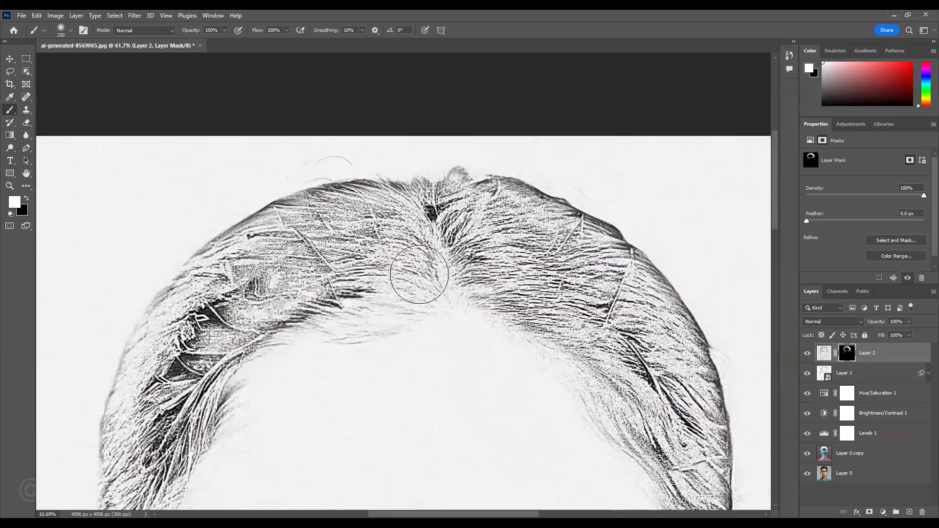
# - Paint white on the mask over the hair around the central parting and along the top of the forehead
pyautogui.moveTo(419, 271); pyautogui.dragTo(530, 298)
pyautogui.moveTo(469, 258); pyautogui.dragTo(554, 292)
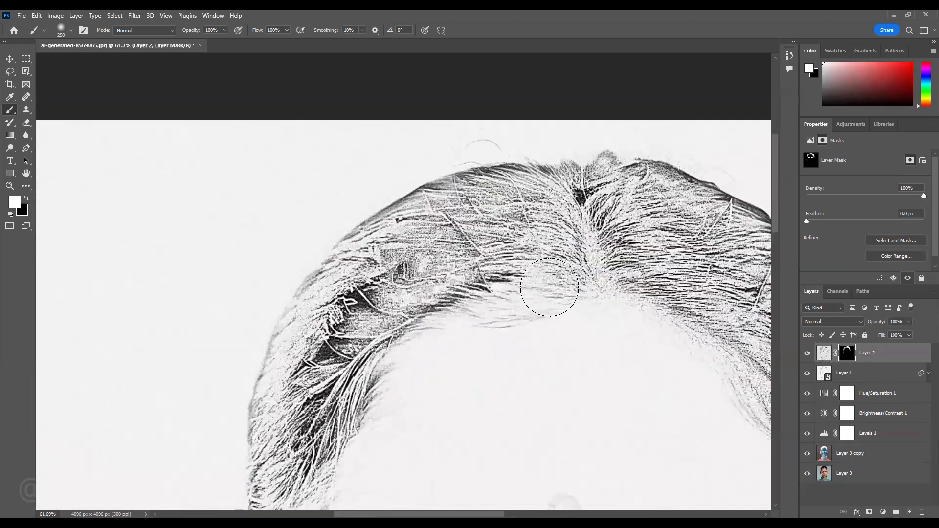
pyautogui.moveTo(469, 296)
pyautogui.mouseDown()
pyautogui.moveTo(528, 203)
pyautogui.moveTo(415, 238)
pyautogui.mouseUp()
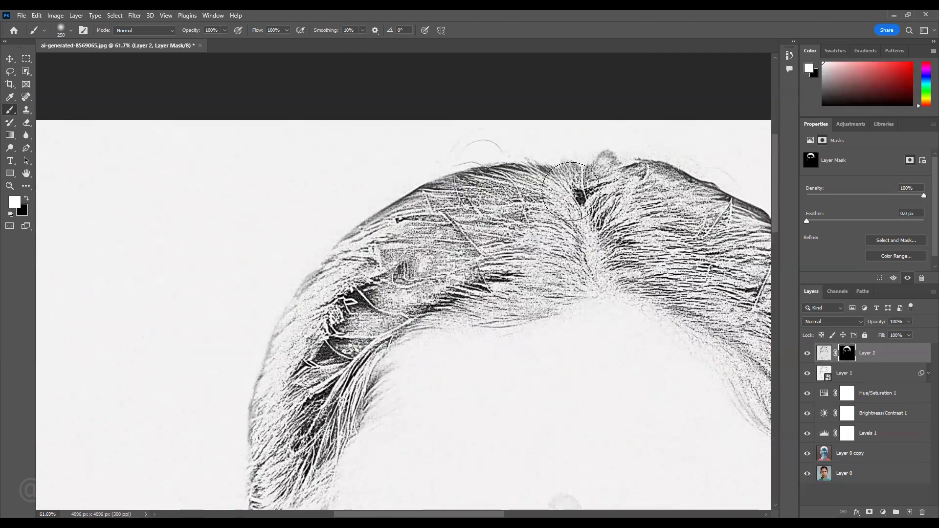
pyautogui.moveTo(452, 274); pyautogui.dragTo(516, 175)
# - Bring back the hair texture down the portrait's left side to the ear by painting white on the mask
pyautogui.moveTo(424, 171)
pyautogui.mouseDown()
pyautogui.moveTo(406, 197)
pyautogui.moveTo(425, 277)
pyautogui.moveTo(440, 236)
pyautogui.moveTo(391, 304)
pyautogui.moveTo(362, 309)
pyautogui.moveTo(357, 301)
pyautogui.moveTo(363, 331)
pyautogui.moveTo(379, 232)
pyautogui.moveTo(358, 326)
pyautogui.mouseUp()
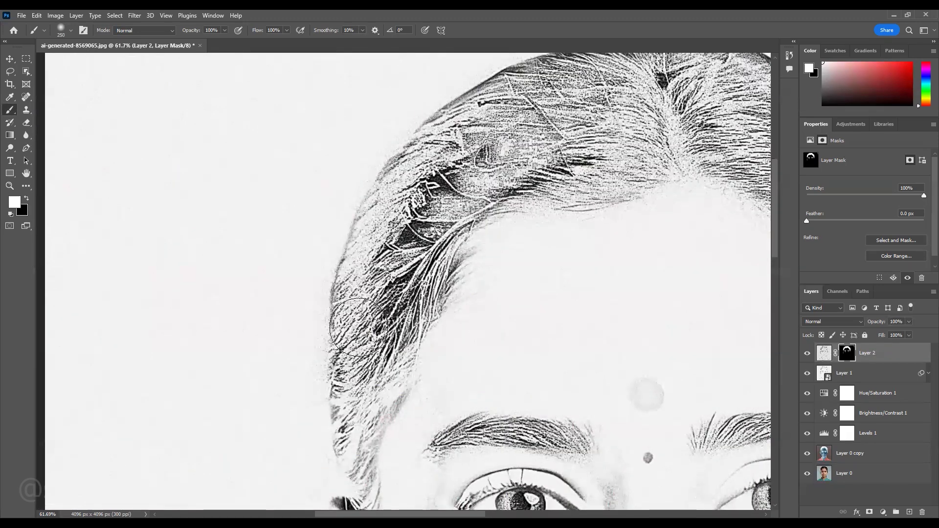
pyautogui.moveTo(361, 395)
pyautogui.mouseDown()
pyautogui.moveTo(424, 167)
pyautogui.moveTo(404, 236)
pyautogui.moveTo(419, 248)
pyautogui.mouseUp()
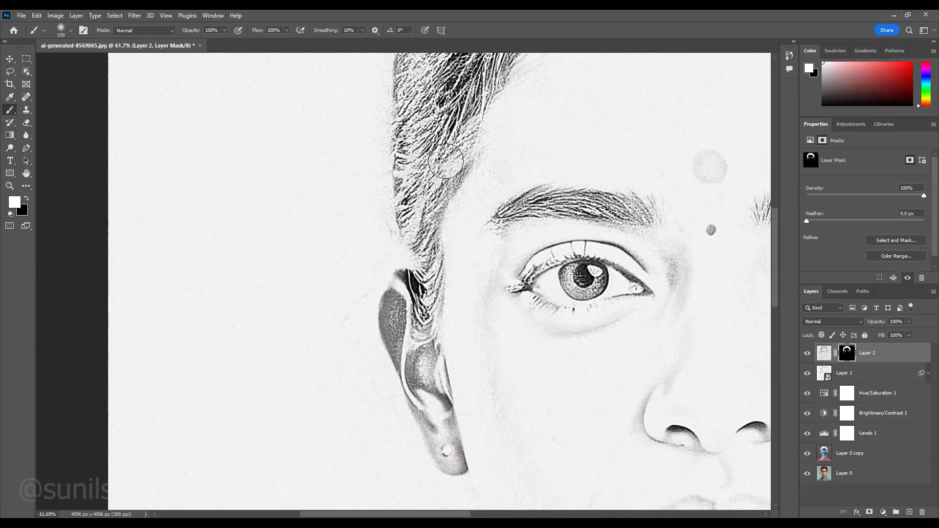
pyautogui.scroll(-6, 464, 269)
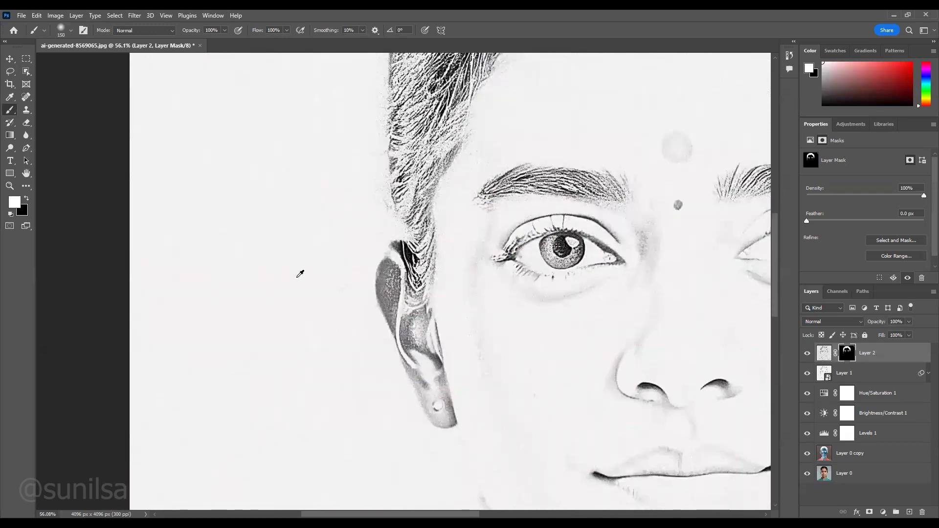
# - Paint white on the mask over the round forehead mark and the small dot below it with a smaller brush
pyautogui.scroll(6, 453, 235)
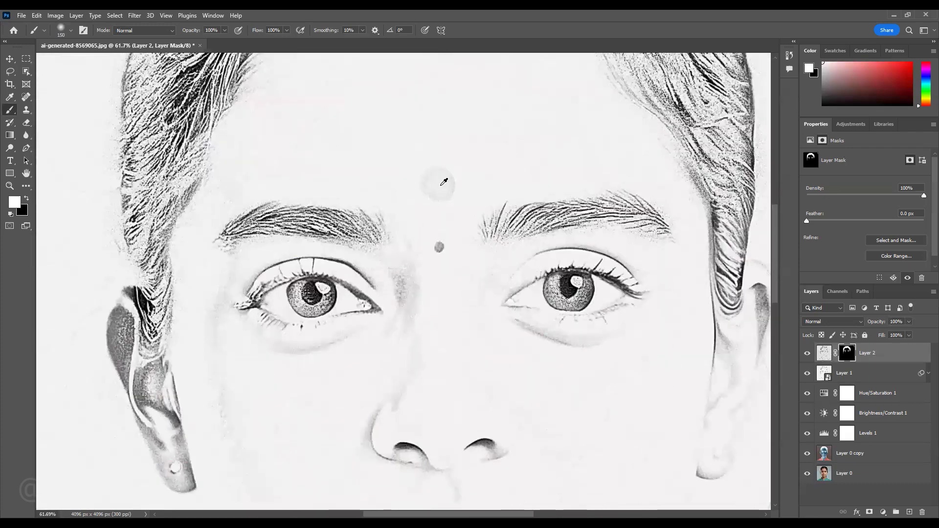
pyautogui.scroll(3, 439, 185)
pyautogui.click(439, 178)
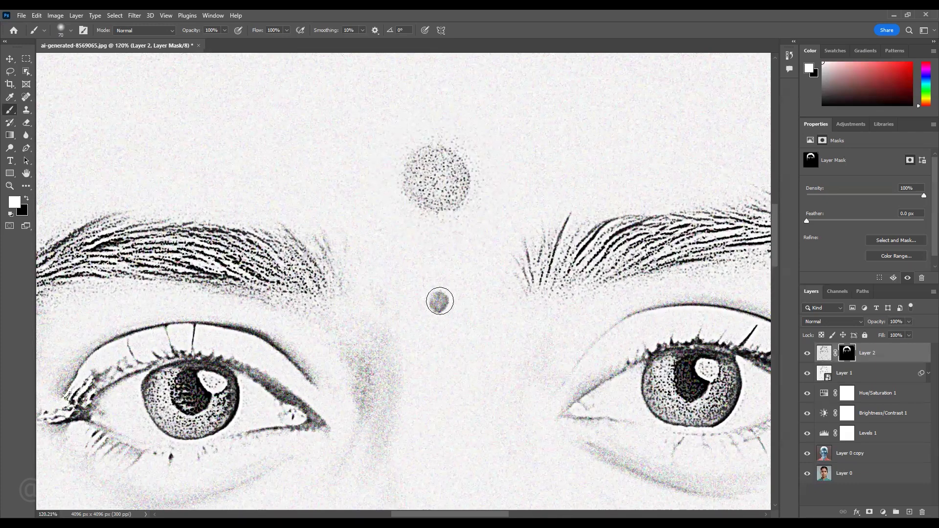
pyautogui.scroll(-9, 487, 280)
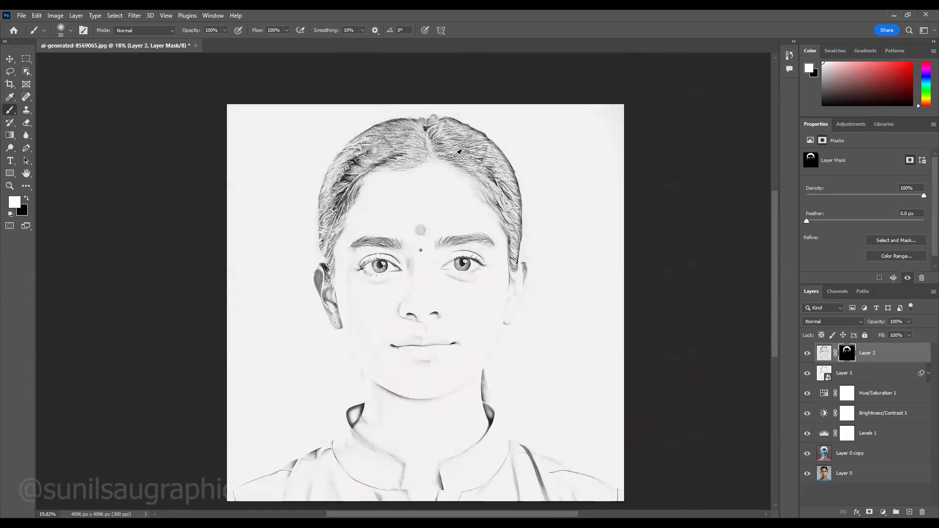
pyautogui.scroll(2, 454, 157)
pyautogui.scroll(-5, 454, 168)
pyautogui.scroll(3, 457, 256)
# - Group all layers from Layer 2 down to Layer 0 copy and rename the group "Scatch"
pyautogui.click(10, 59)
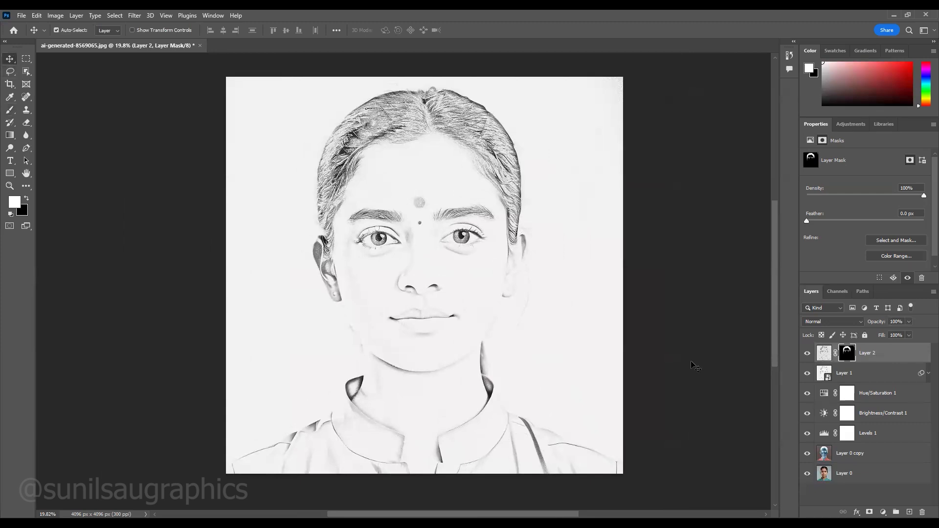
pyautogui.click(871, 358)
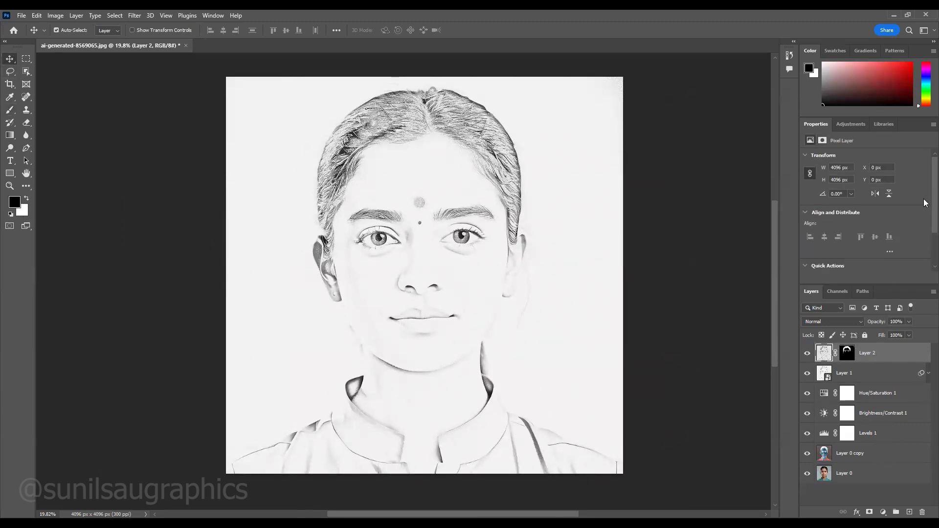
pyautogui.scroll(-1, 925, 203)
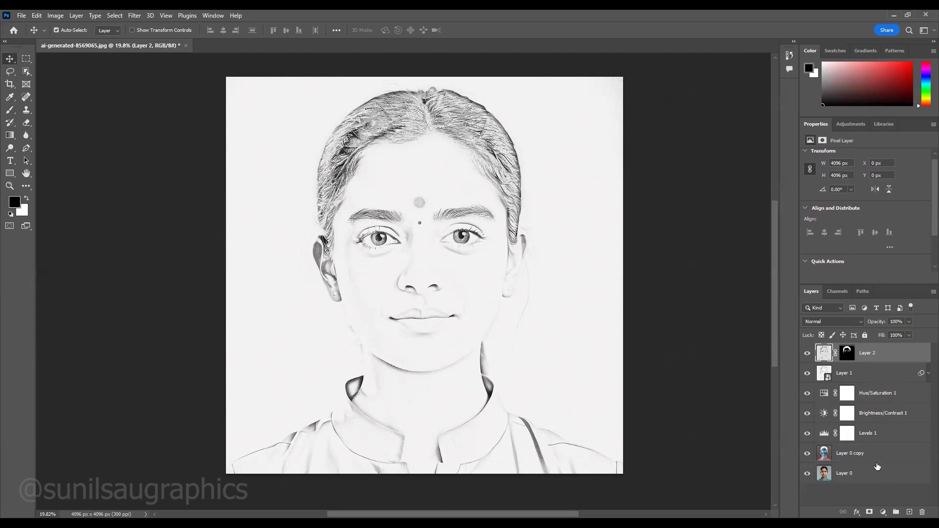
pyautogui.click(874, 389)
pyautogui.click(879, 360)
pyautogui.keyDown('shift'); pyautogui.click(878, 458); pyautogui.keyUp('shift')
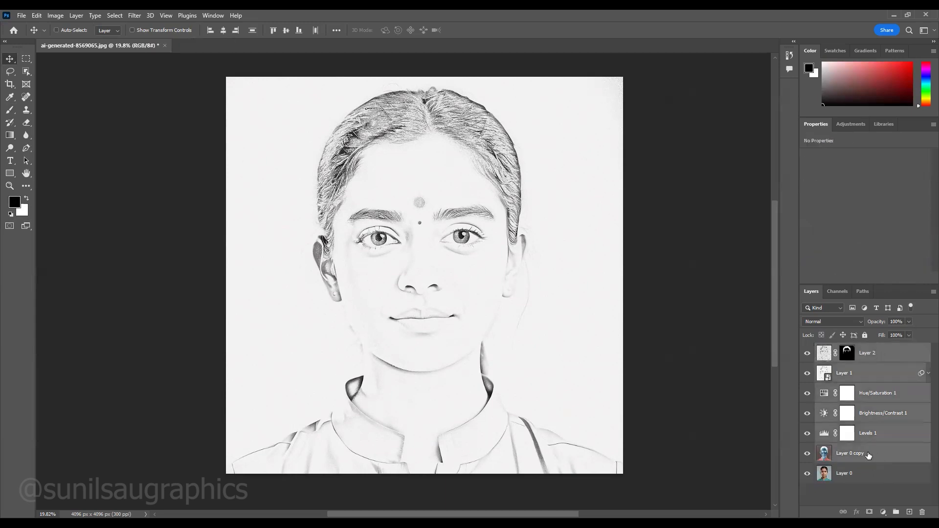
pyautogui.hotkey('ctrl', 'g')
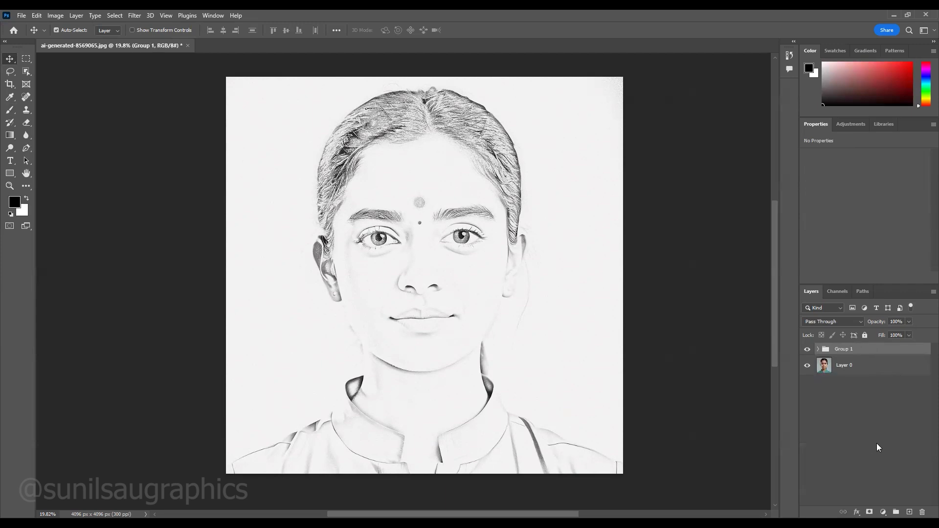
pyautogui.rightClick(841, 350)
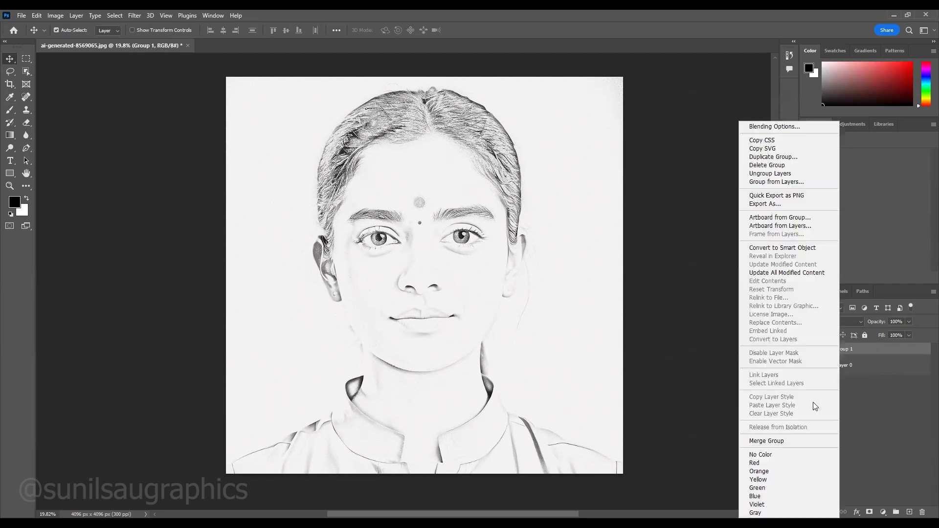
pyautogui.click(848, 352)
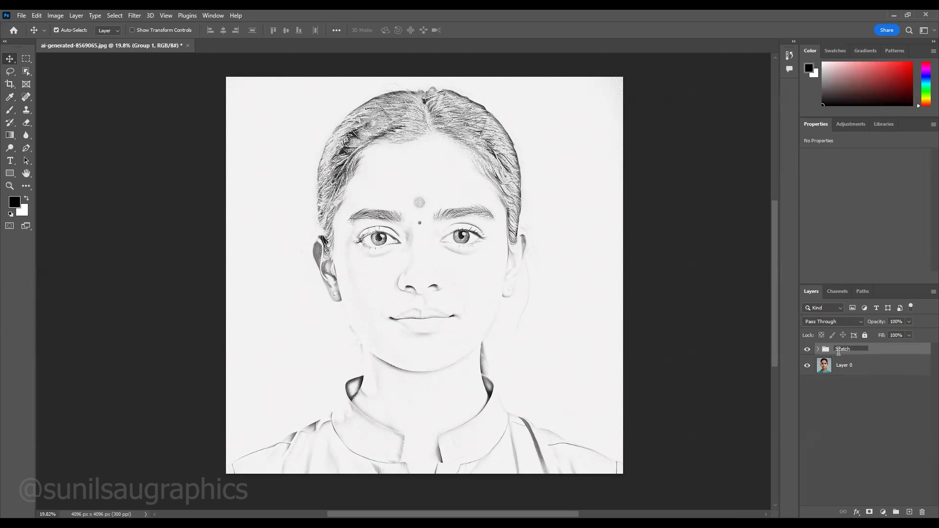
# - Toggle the visibility of the Scatch group to compare the sketch with the original colour photo
pyautogui.click(808, 350)
pyautogui.click(807, 350)
pyautogui.click(807, 350)
pyautogui.click(807, 350)
pyautogui.click(807, 350)
pyautogui.click(807, 350)
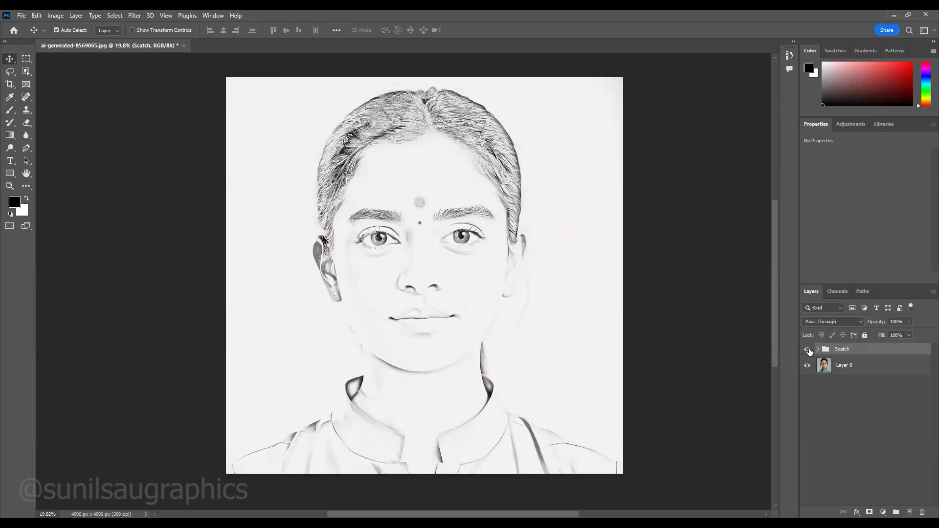